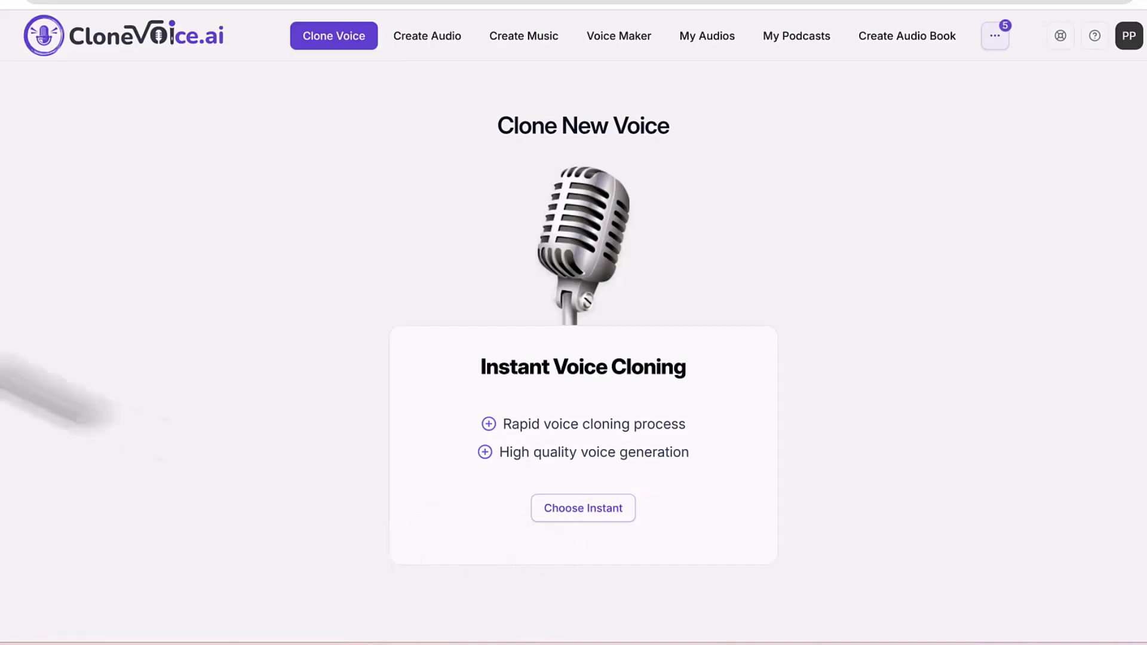
Start a new voice clone with Instant Voice Cloning.
left_click(575, 511)
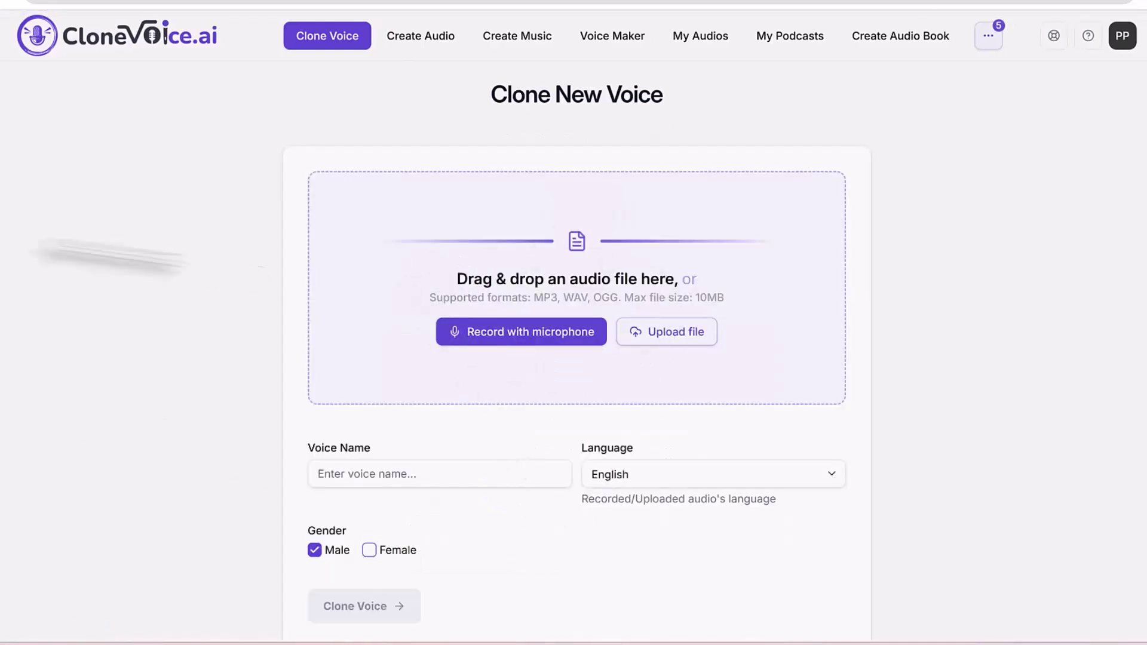
mouse_move(437, 355)
left_mouse_down()
mouse_move(606, 358)
mouse_move(613, 322)
mouse_move(578, 309)
mouse_move(431, 310)
mouse_move(434, 348)
mouse_move(484, 357)
left_mouse_up()
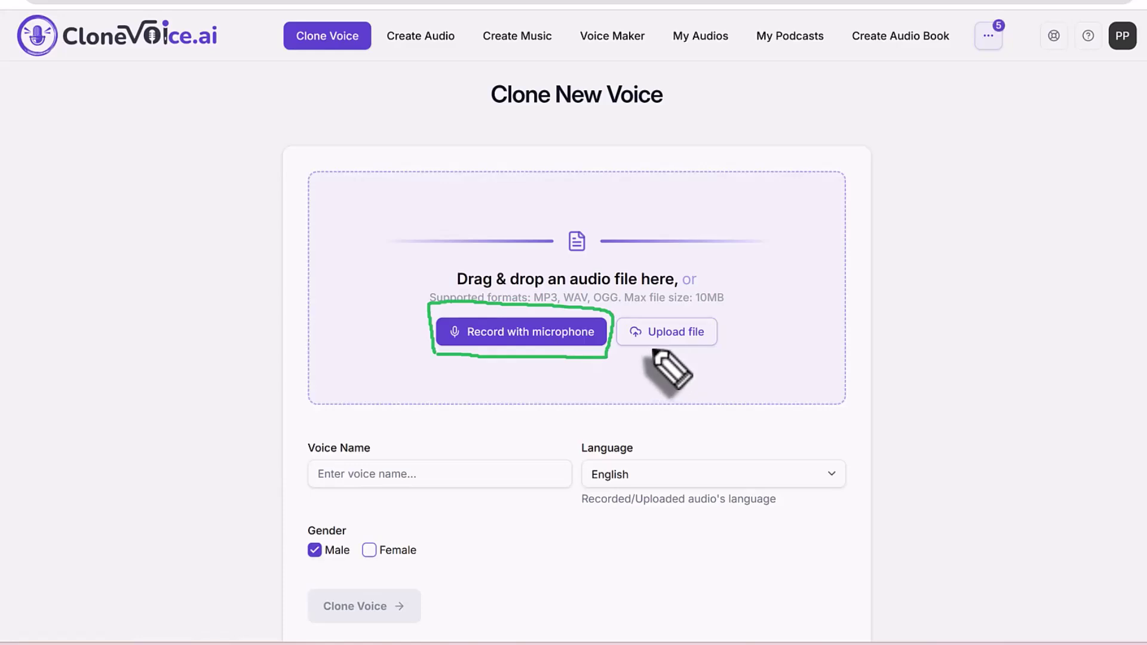
mouse_move(621, 315)
left_mouse_down()
mouse_move(663, 313)
mouse_move(730, 352)
mouse_move(669, 362)
mouse_move(618, 352)
mouse_move(616, 315)
left_mouse_up()
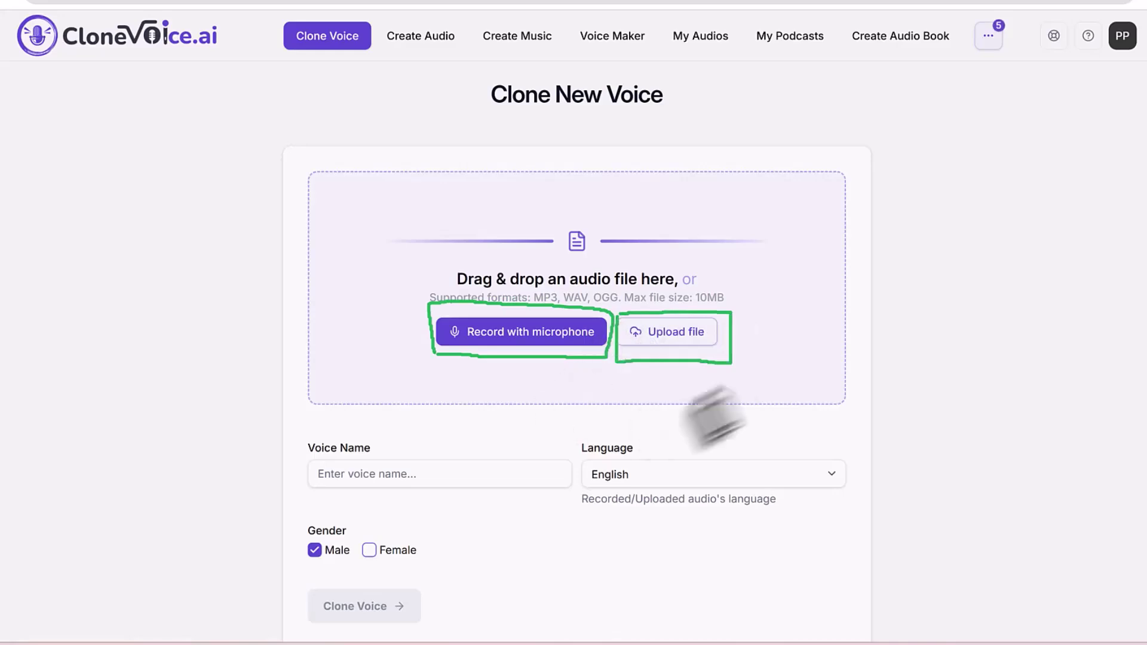
mouse_move(775, 300)
left_mouse_down()
mouse_move(736, 323)
mouse_move(758, 325)
left_mouse_up()
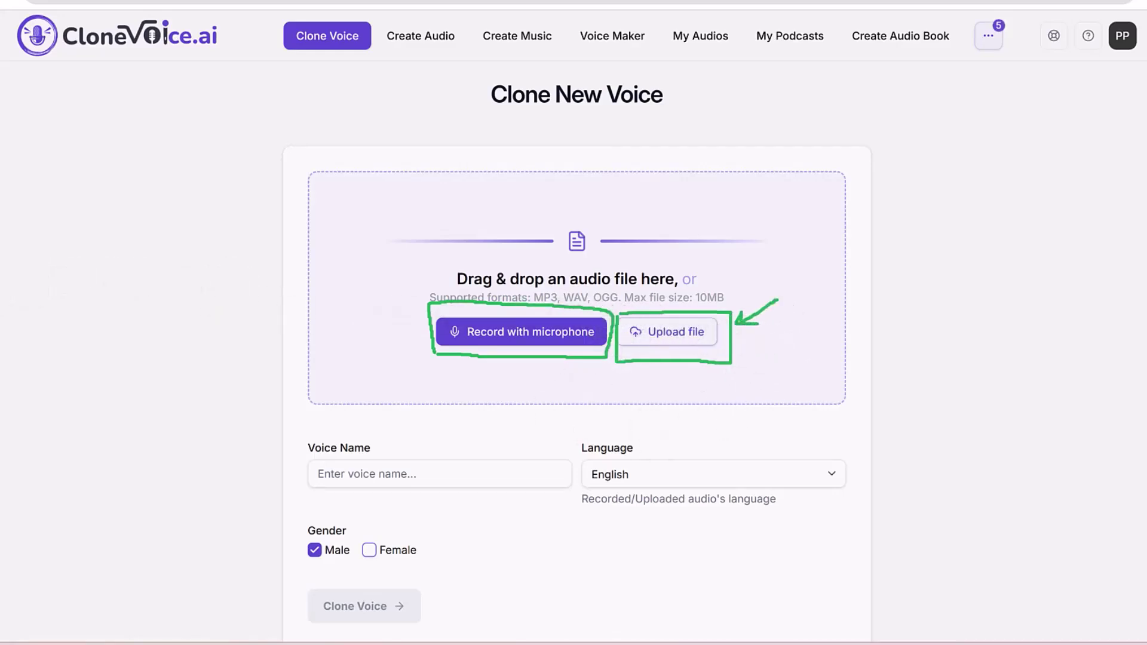
left_click_drag(531, 307, 621, 308)
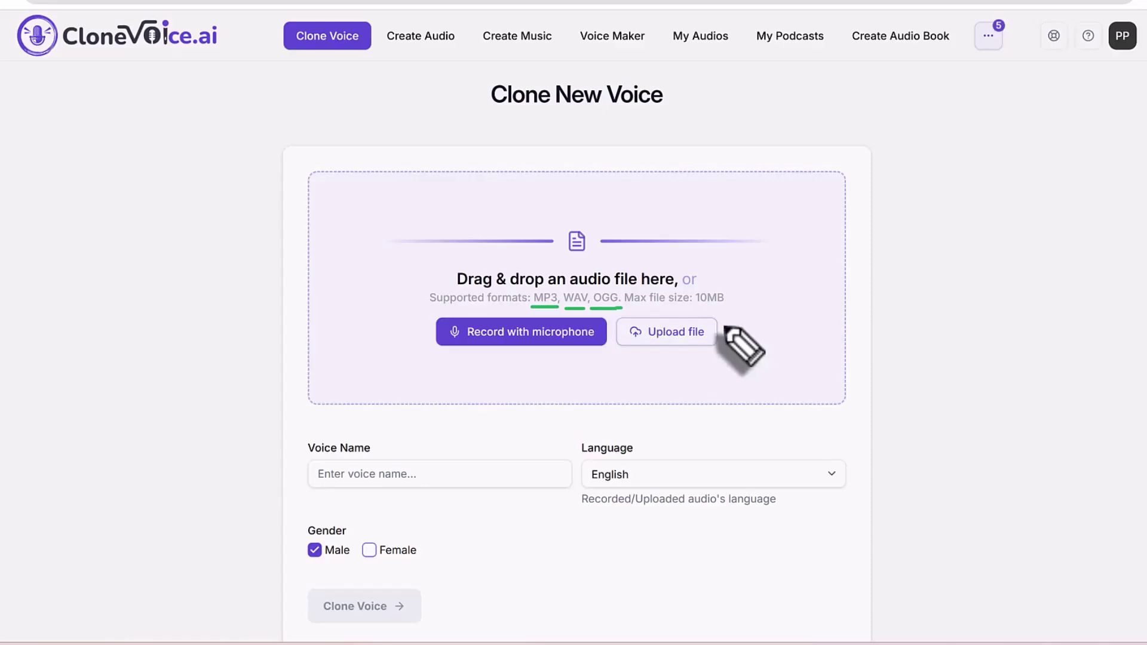
left_click_drag(693, 309, 727, 307)
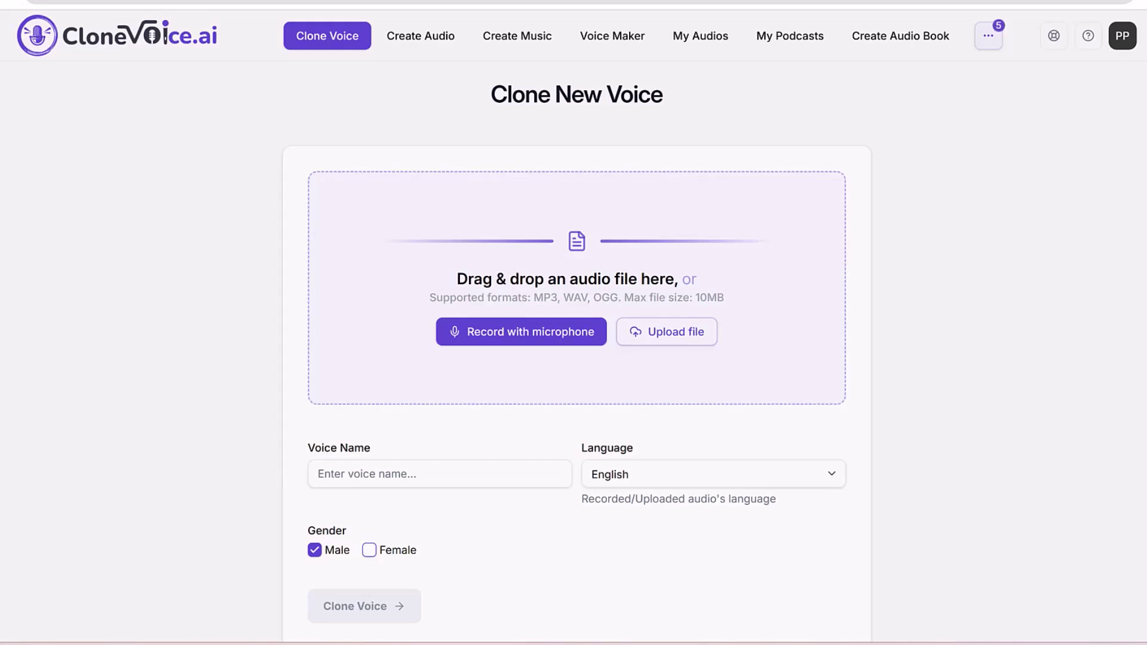
mouse_move(530, 370)
left_mouse_down()
mouse_move(542, 396)
mouse_move(554, 388)
left_mouse_up()
left_click_drag(621, 366, 601, 385)
left_click_drag(645, 368, 750, 365)
left_click_drag(777, 349, 755, 366)
left_click_drag(541, 421, 803, 371)
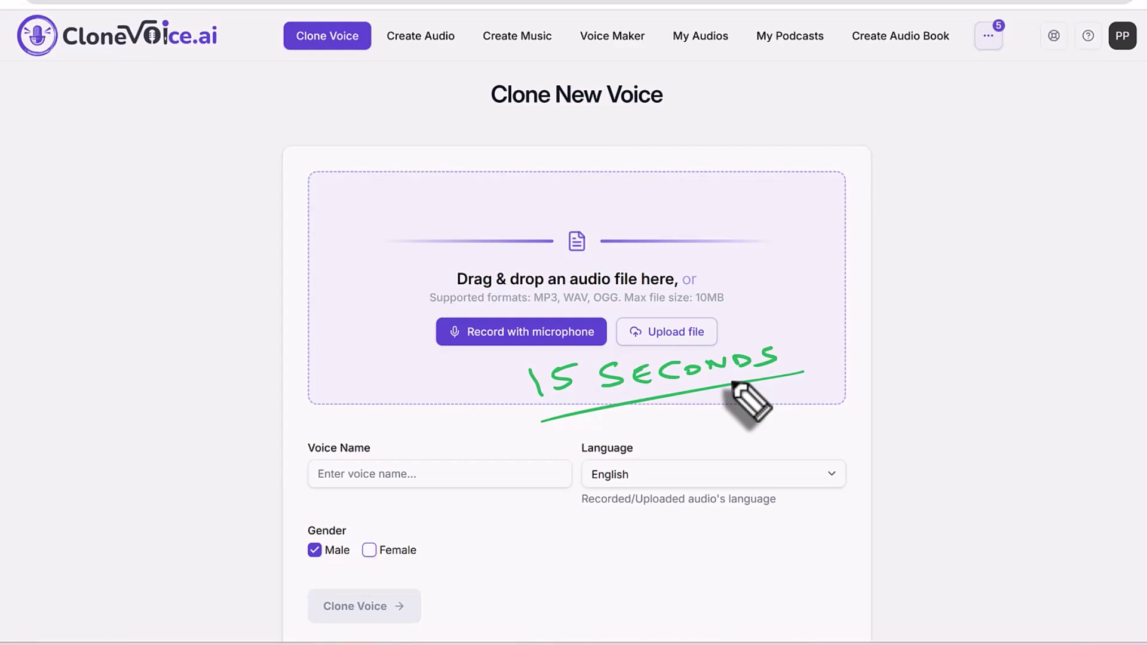
mouse_move(439, 358)
left_mouse_down()
mouse_move(578, 369)
mouse_move(626, 325)
mouse_move(434, 312)
mouse_move(442, 359)
mouse_move(600, 369)
left_mouse_up()
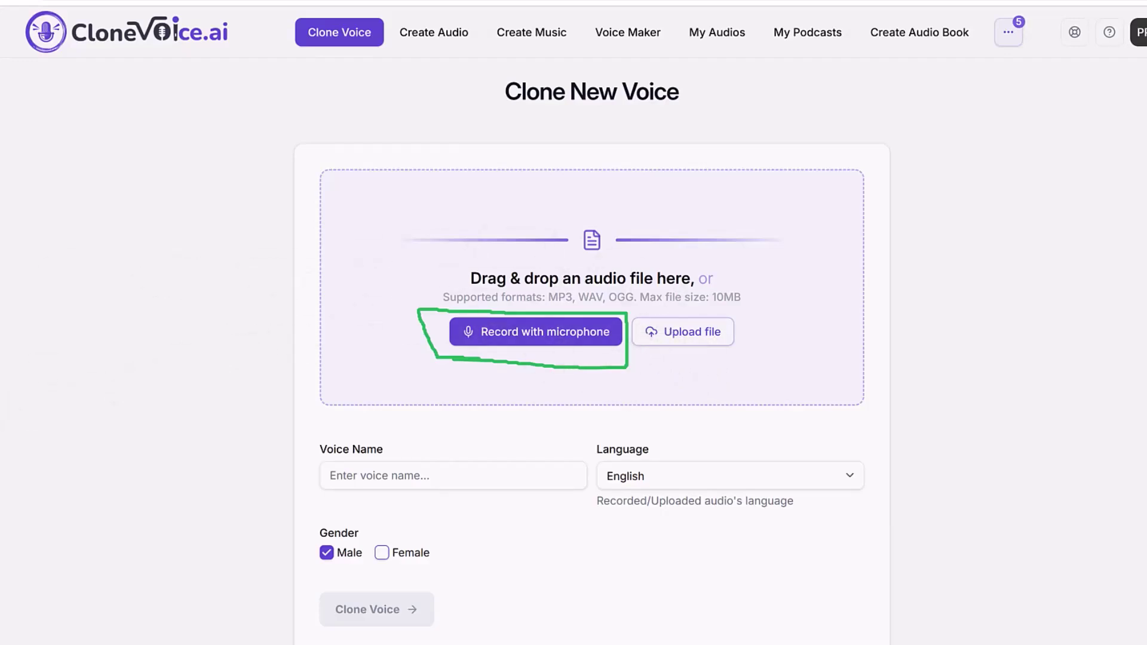
Record a voice sample of about 16 seconds with the microphone, allowing microphone access while visiting the site.
left_click(526, 336)
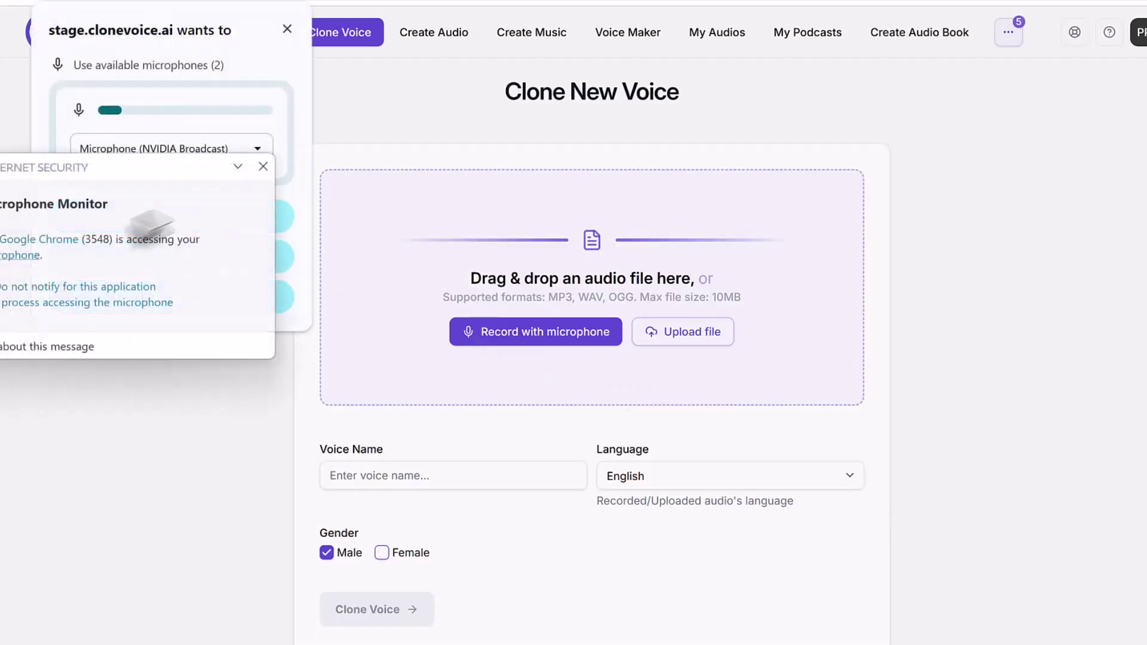
left_click(263, 166)
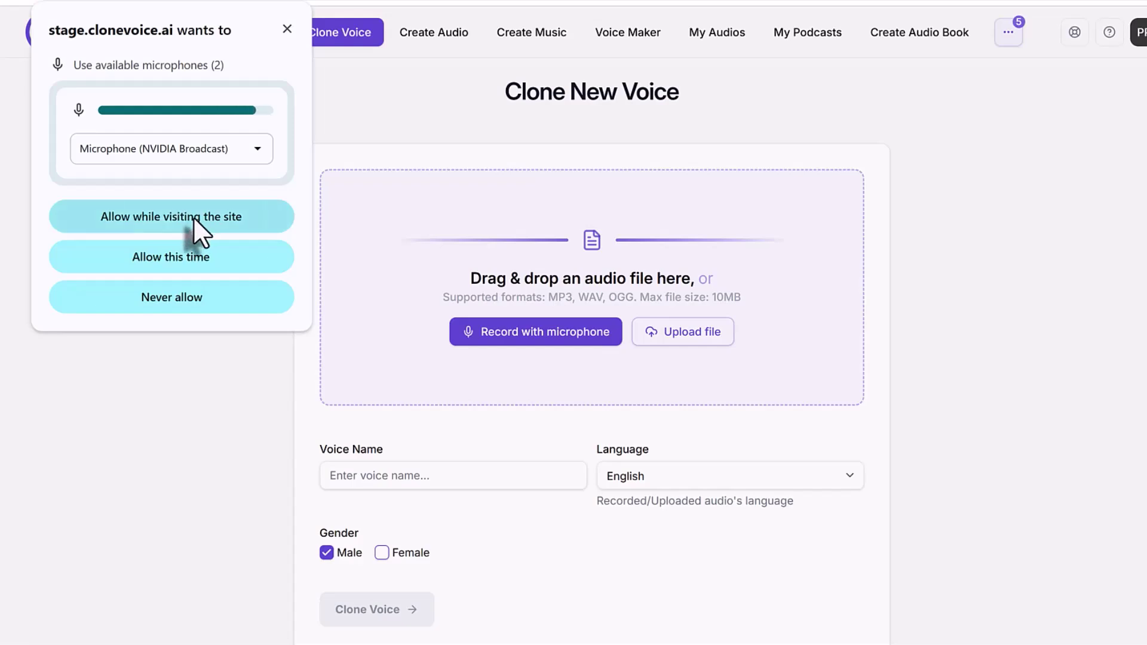
left_click(192, 216)
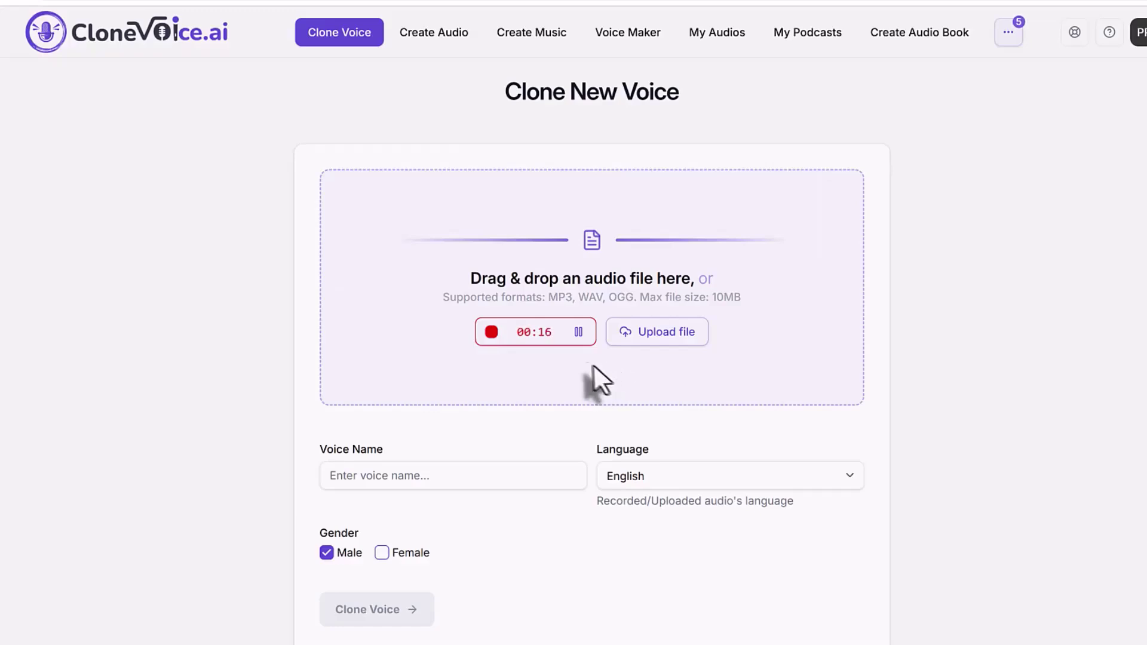
left_click(492, 332)
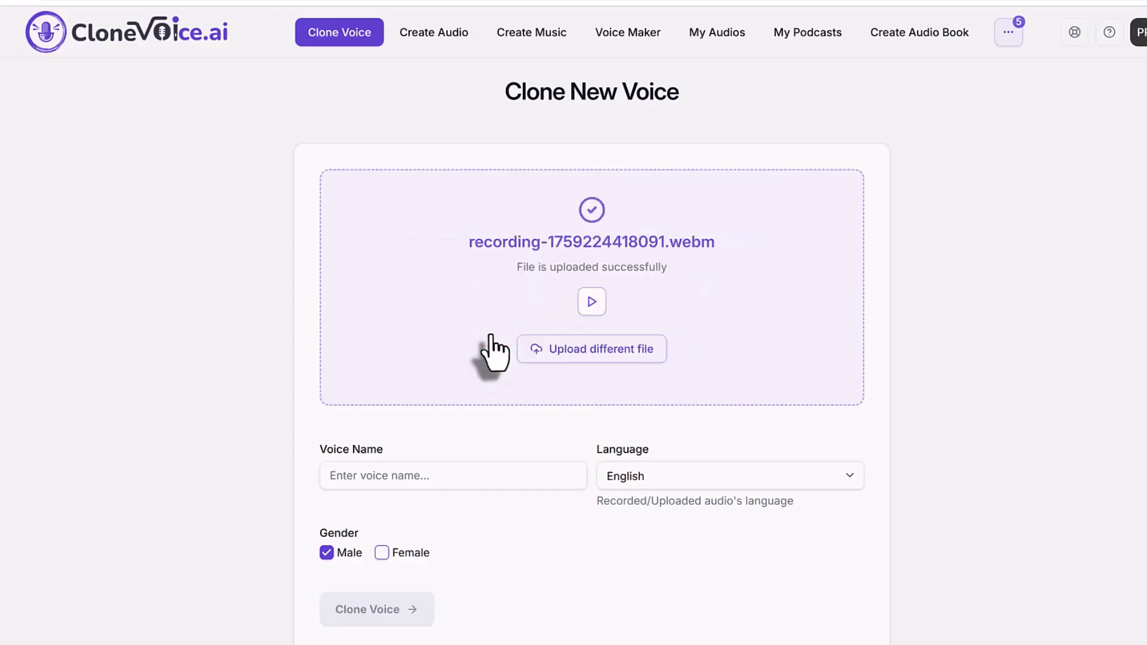
left_click_drag(464, 251, 661, 243)
left_click(748, 251)
left_click_drag(517, 267, 687, 286)
left_click(661, 264)
Name the voice with the speaker's first name followed by "Voice - In App Recording".
scroll(454, 418, "down", 1)
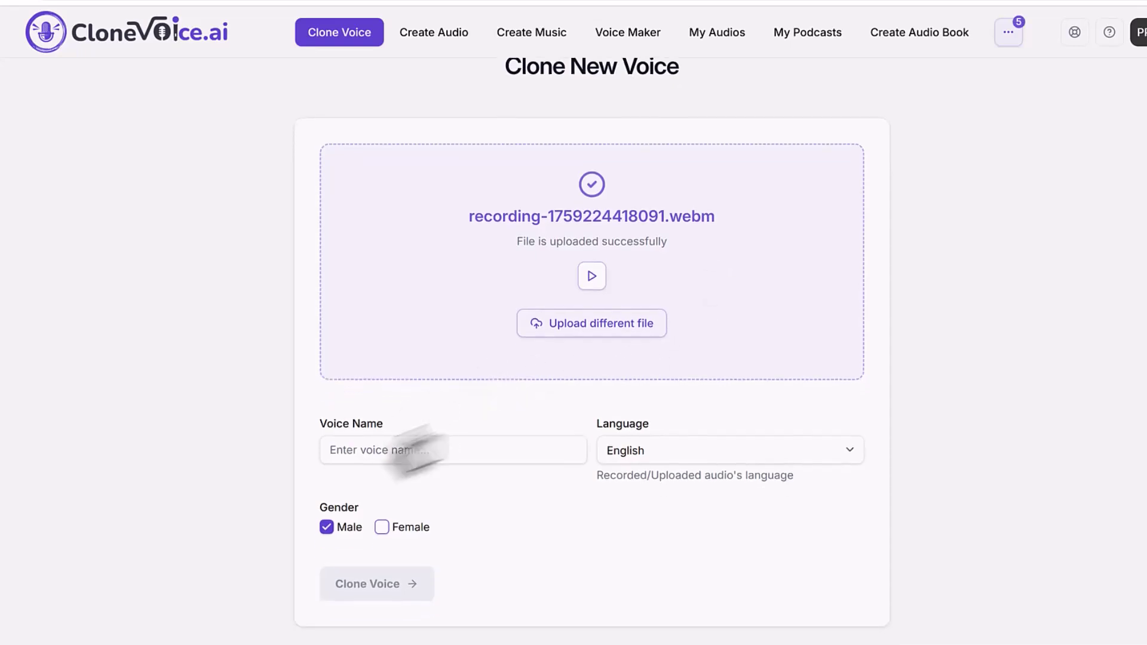
left_click_drag(324, 425, 392, 440)
left_click(379, 457)
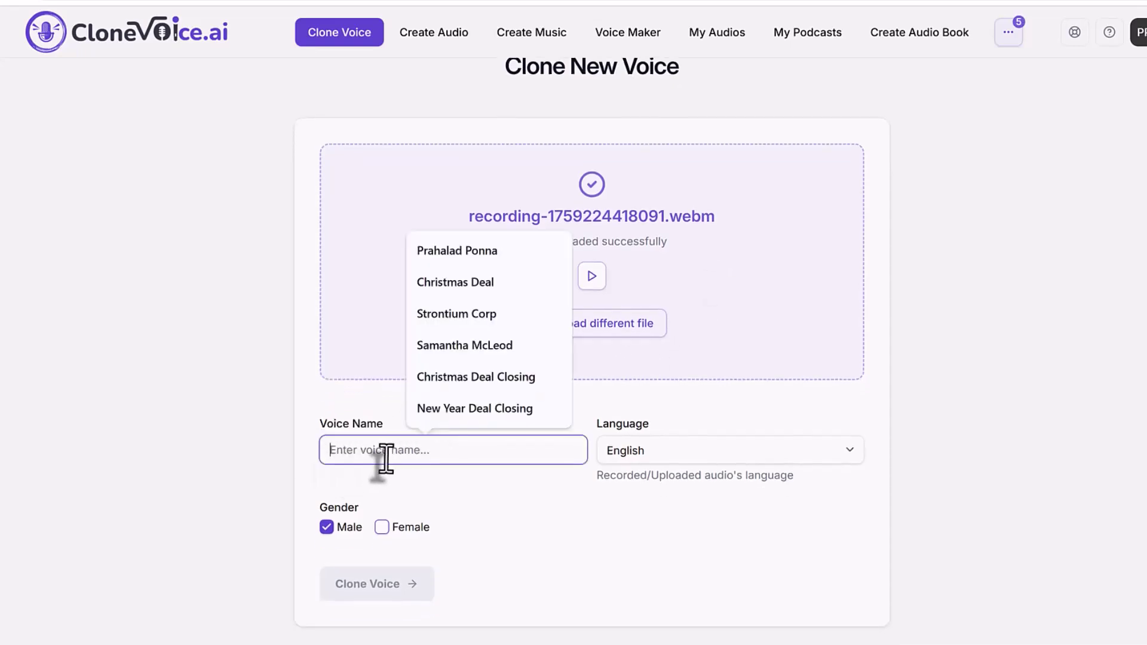
type("PO")
type("l ")
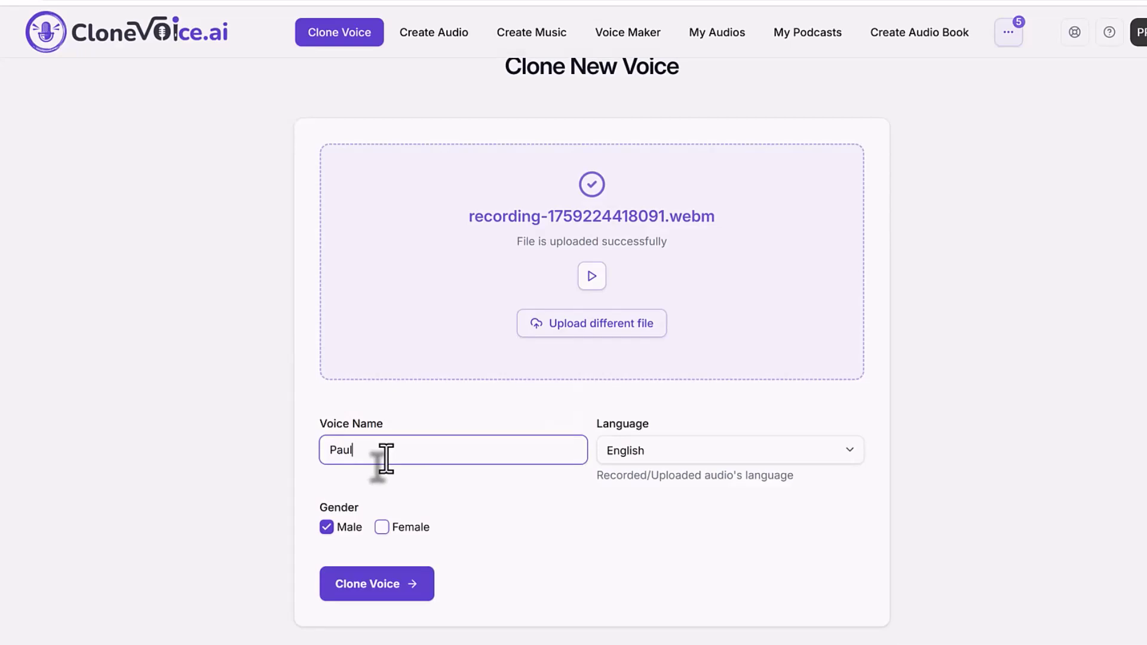
type("Voice - In App Recording")
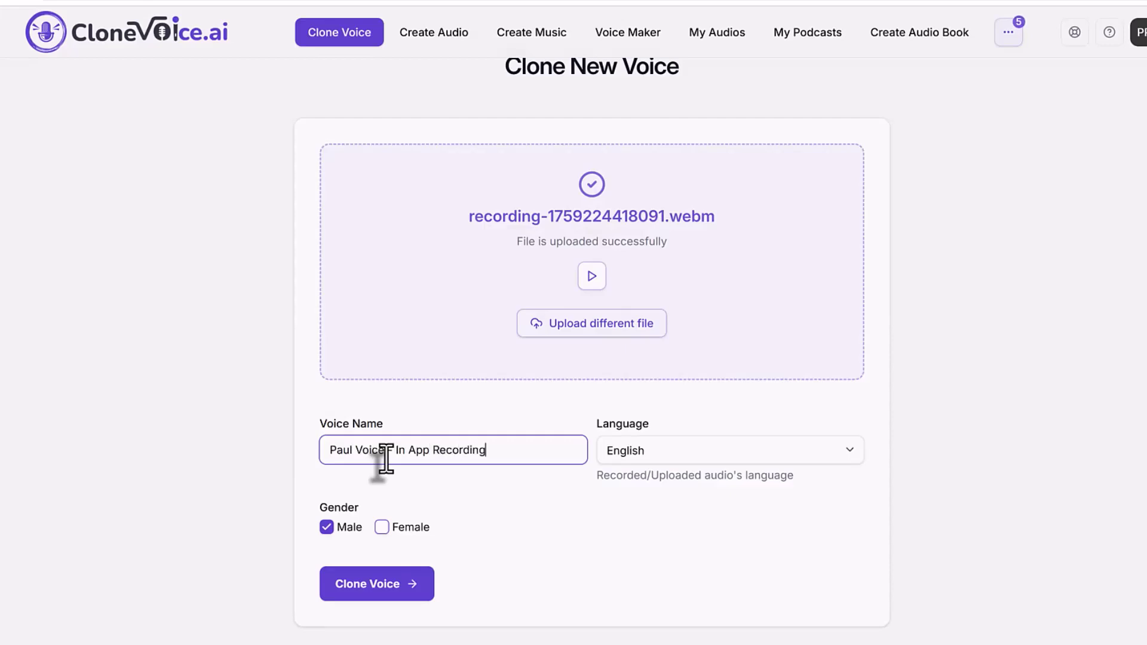
Look through the available languages and select English as the recorded audio's language.
left_click_drag(590, 422, 646, 448)
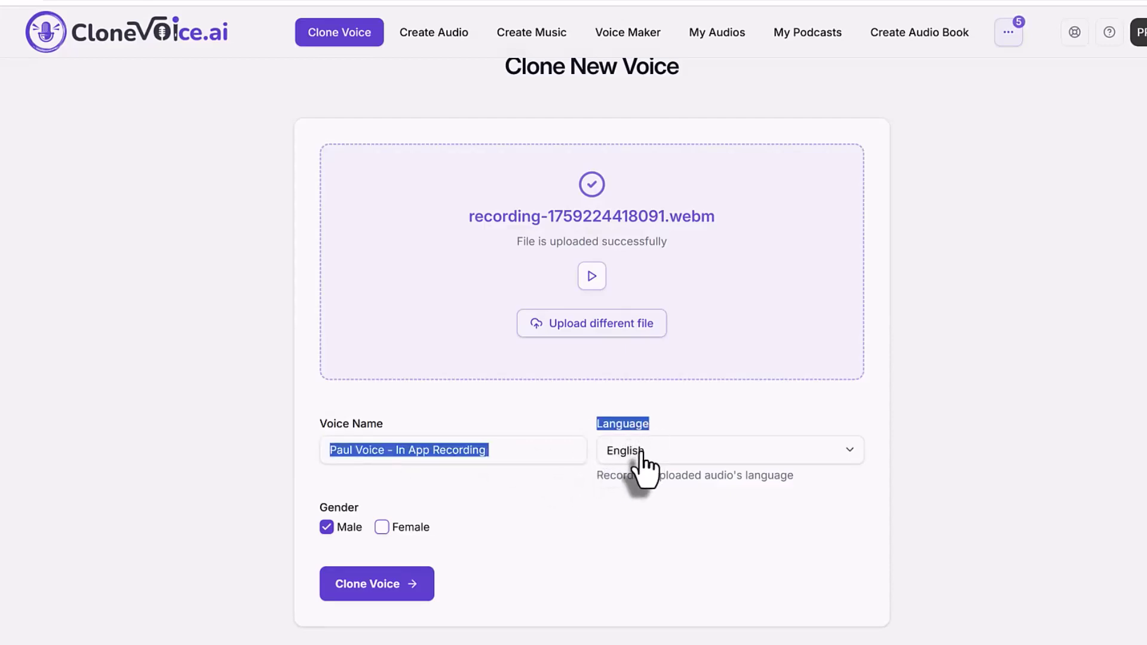
left_click(288, 430)
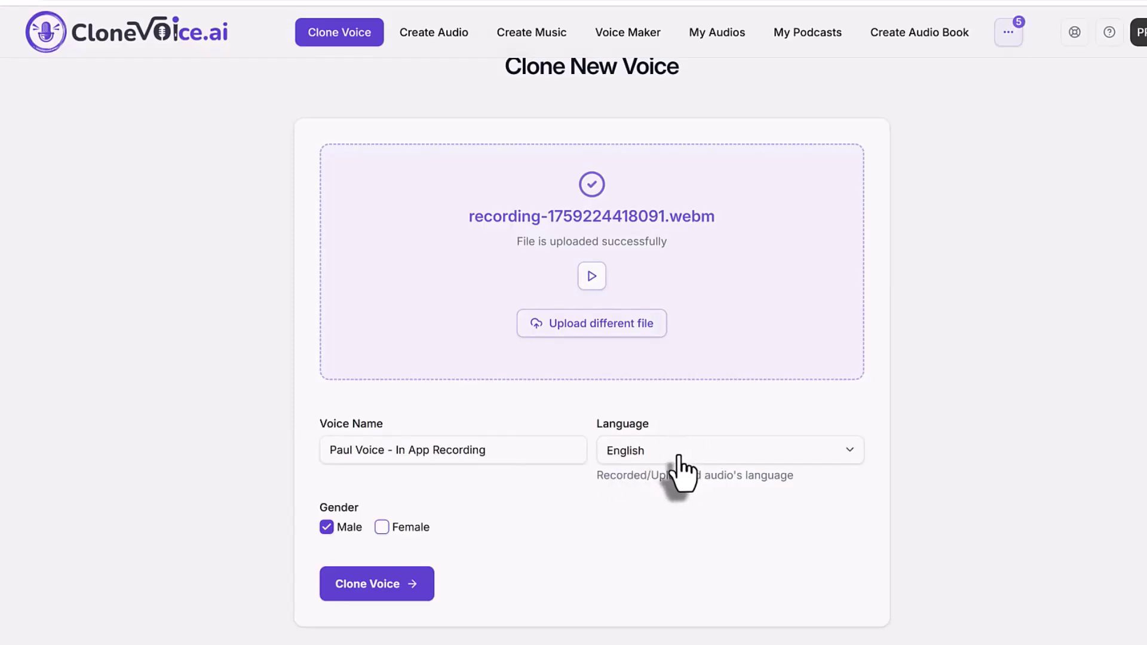
left_click(681, 472)
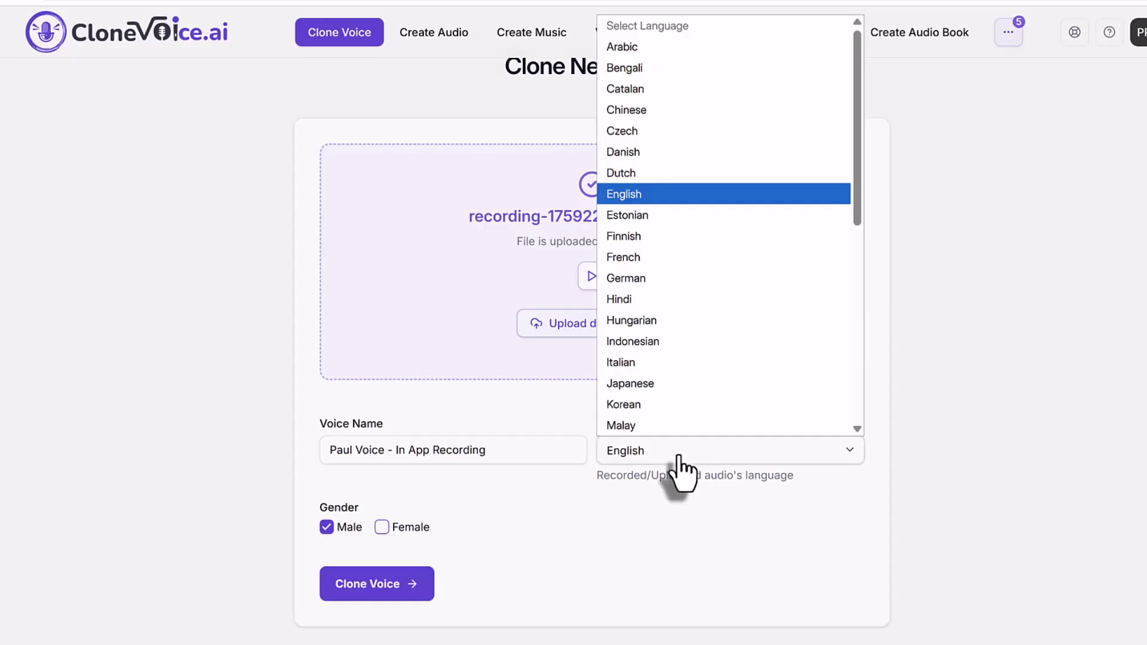
scroll(671, 307, "down", 3)
scroll(672, 302, "up", 3)
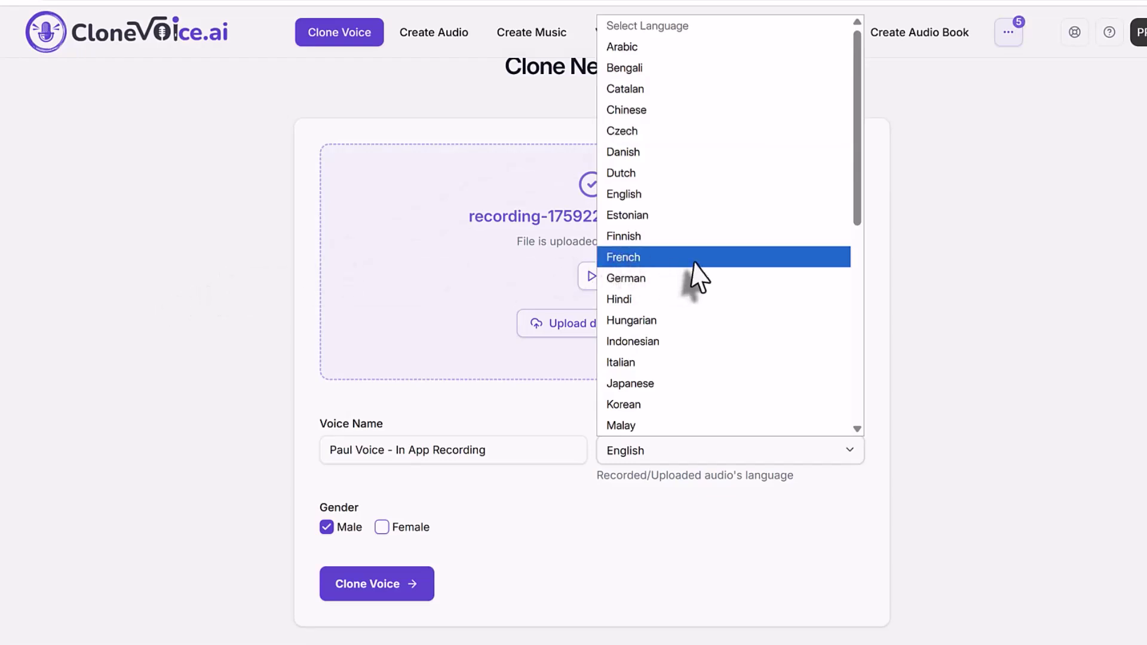
left_click(657, 194)
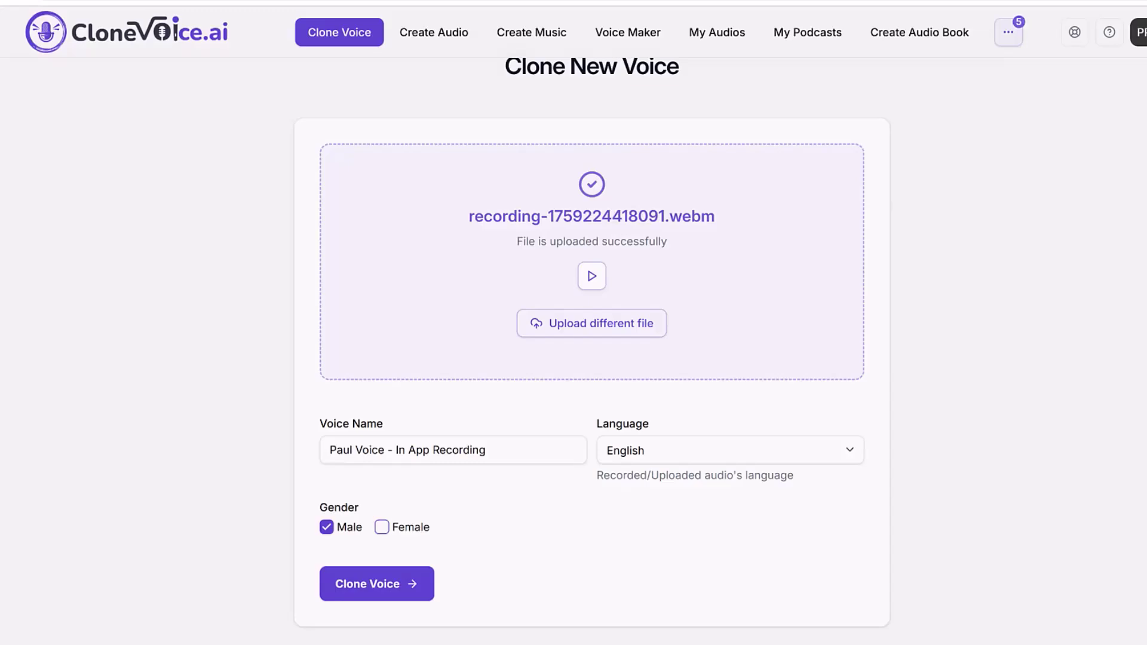
Clone the voice from the recorded English sample.
mouse_move(319, 619)
left_mouse_down()
mouse_move(429, 621)
mouse_move(440, 606)
mouse_move(368, 557)
mouse_move(322, 561)
mouse_move(328, 621)
left_mouse_up()
left_click_drag(532, 497, 478, 550)
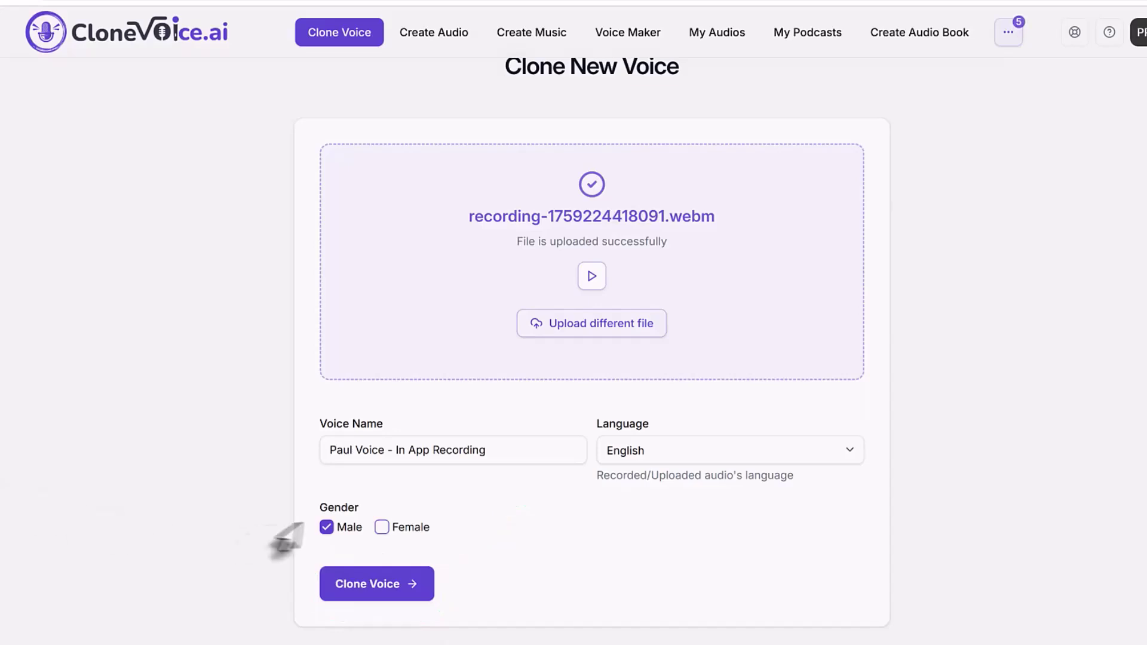
left_click(390, 589)
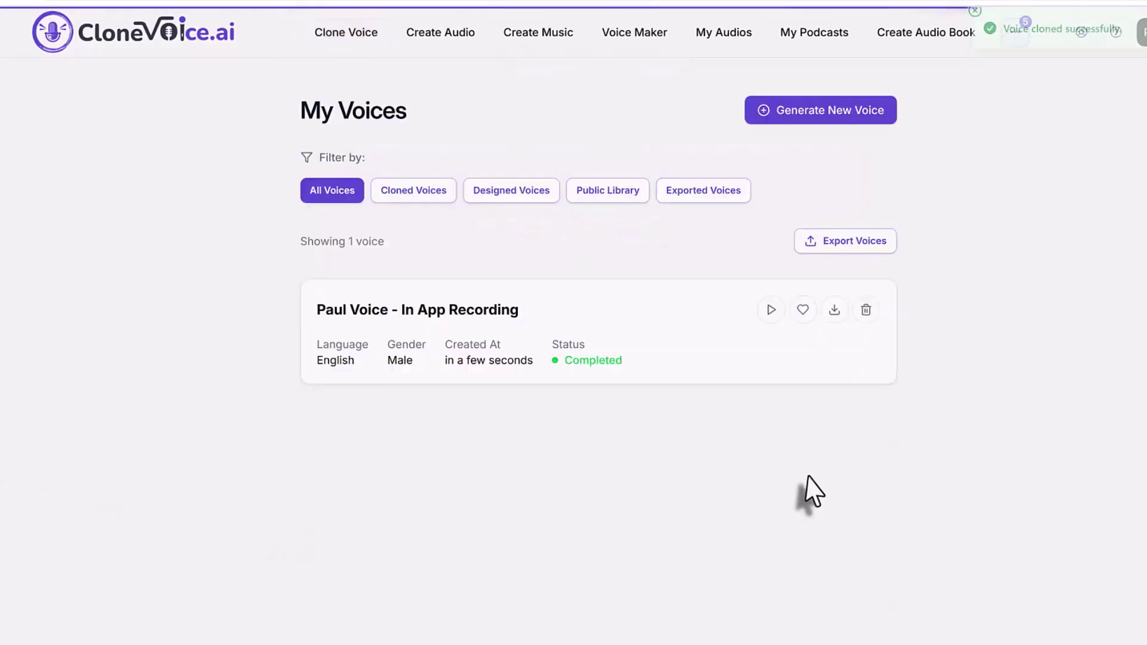
mouse_move(305, 307)
left_mouse_down()
mouse_move(538, 340)
mouse_move(651, 377)
mouse_move(311, 309)
left_mouse_up()
left_click(644, 363)
left_click(312, 311)
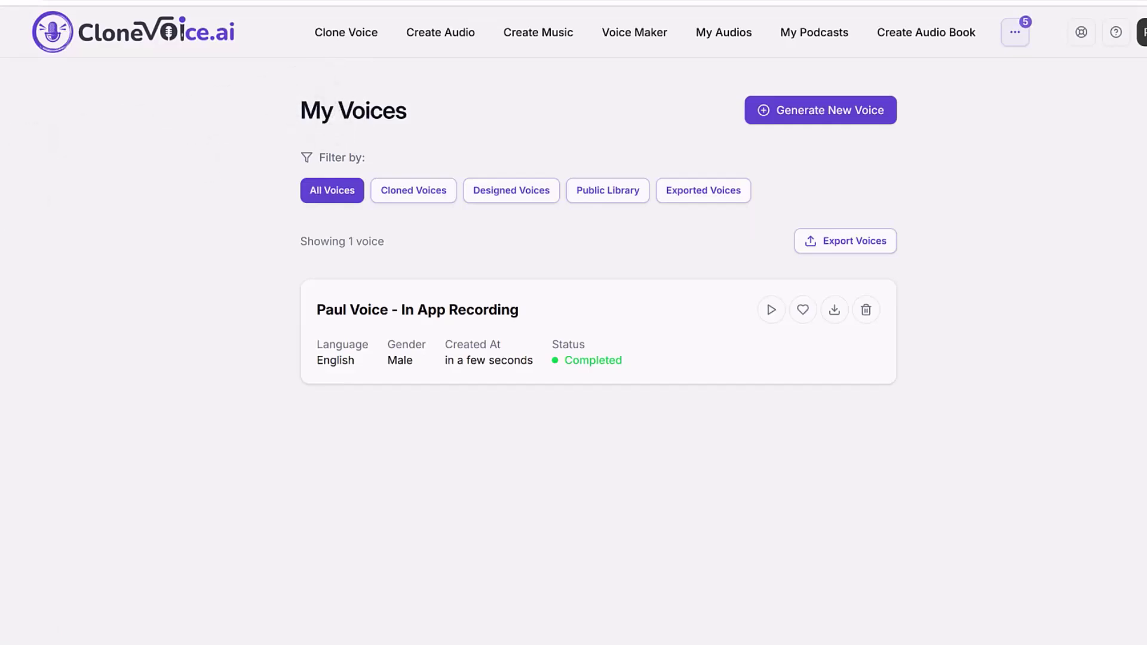
Start another new voice clone with Instant Voice Cloning.
left_click(340, 33)
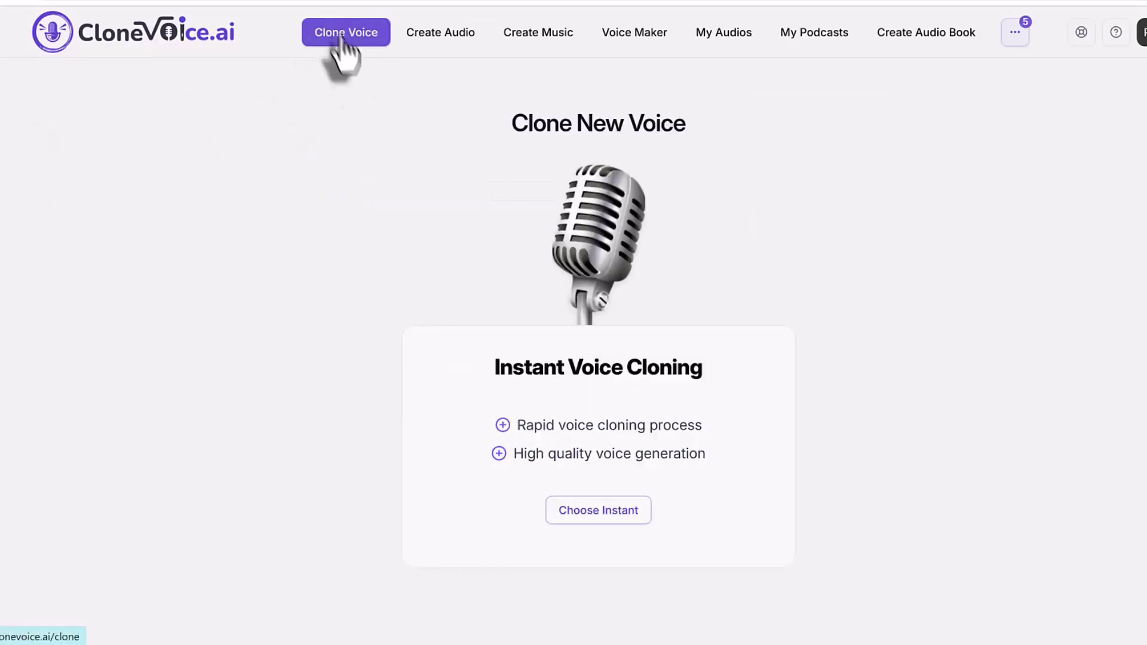
left_click(611, 515)
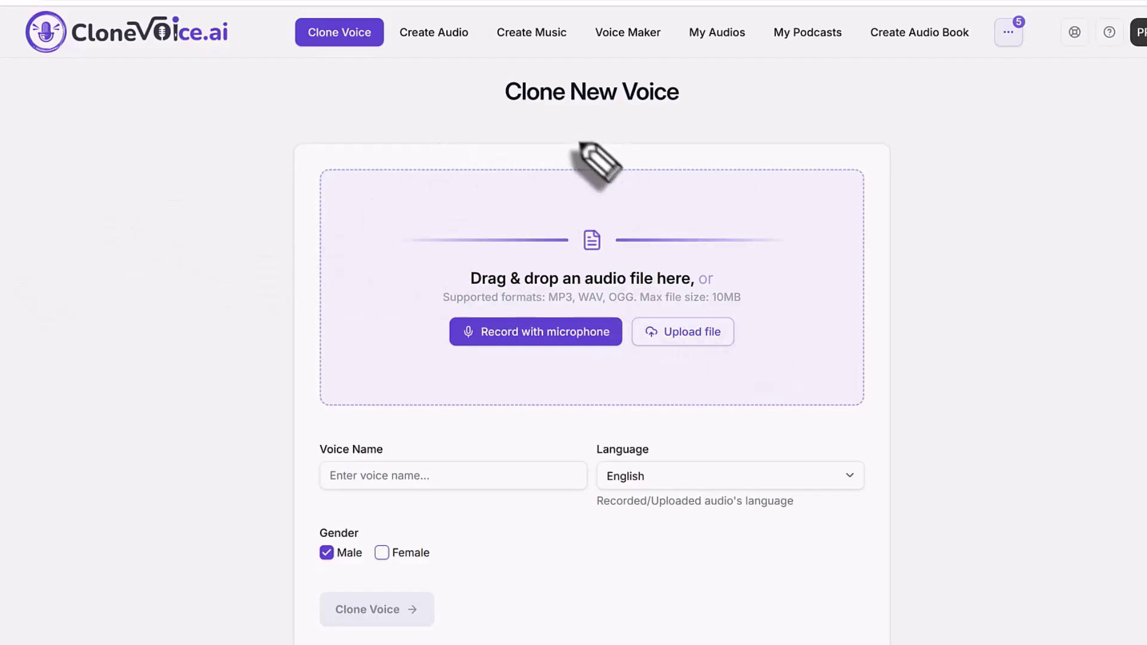
mouse_move(590, 137)
left_mouse_down()
mouse_move(648, 146)
mouse_move(697, 123)
mouse_move(742, 128)
mouse_move(781, 115)
mouse_move(799, 138)
mouse_move(790, 127)
left_mouse_up()
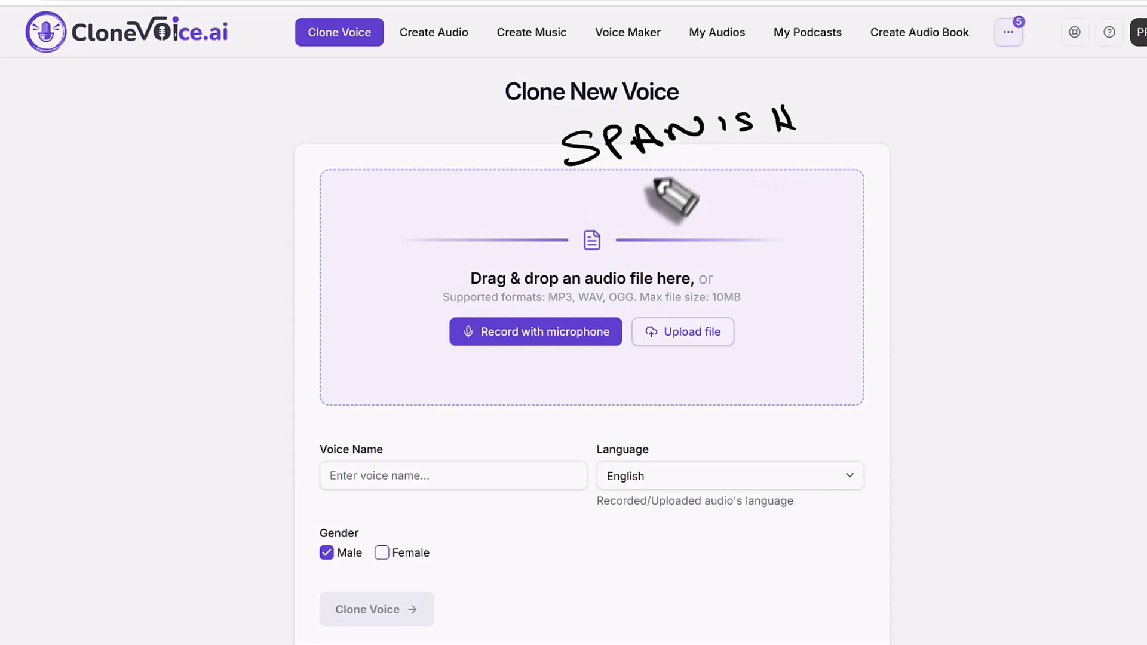
left_click_drag(577, 178, 874, 125)
left_click_drag(944, 112, 988, 110)
mouse_move(973, 102)
left_mouse_down()
mouse_move(974, 118)
mouse_move(1040, 116)
mouse_move(1080, 99)
left_mouse_up()
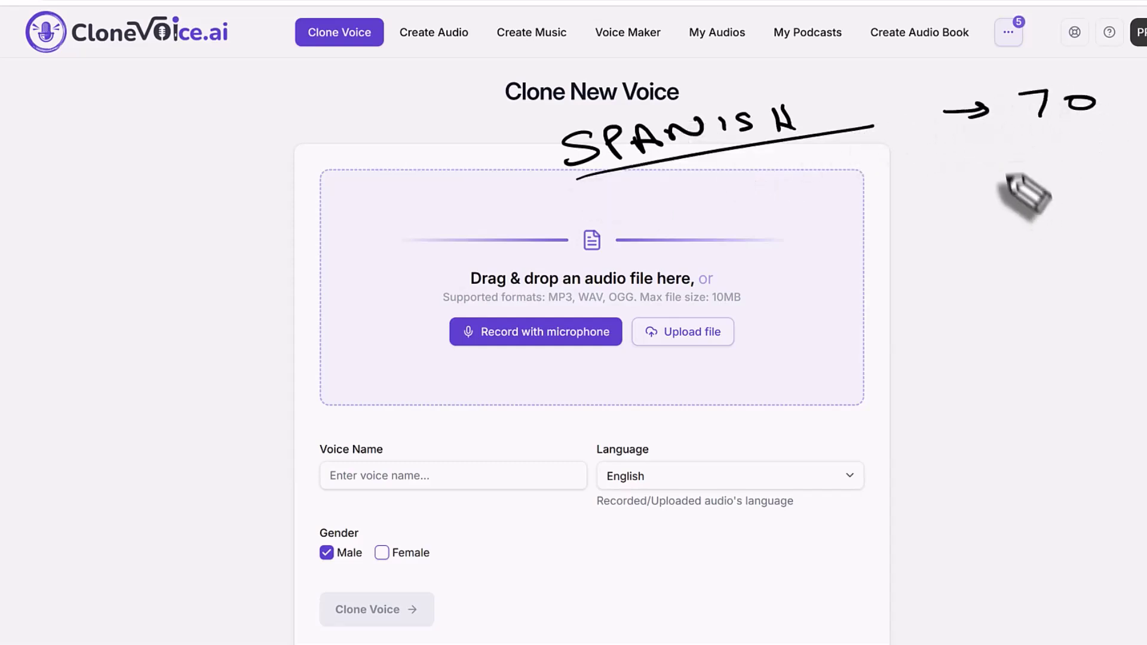
mouse_move(1006, 158)
left_mouse_down()
mouse_move(993, 170)
mouse_move(1039, 174)
mouse_move(1144, 131)
left_mouse_up()
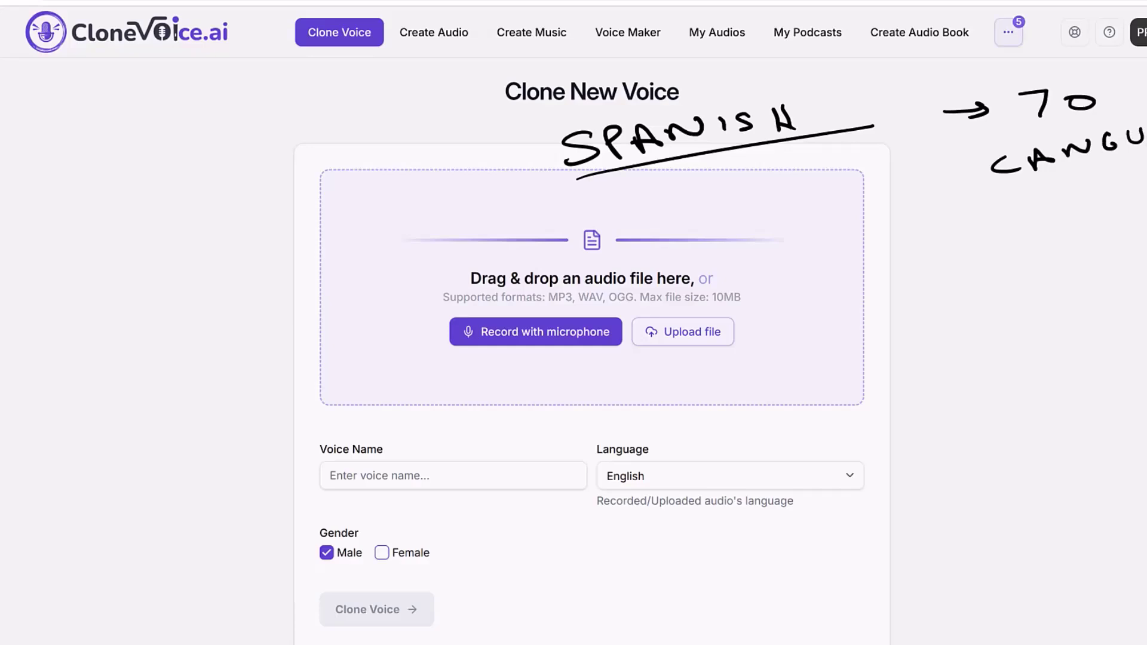
left_click_drag(1144, 160, 1012, 192)
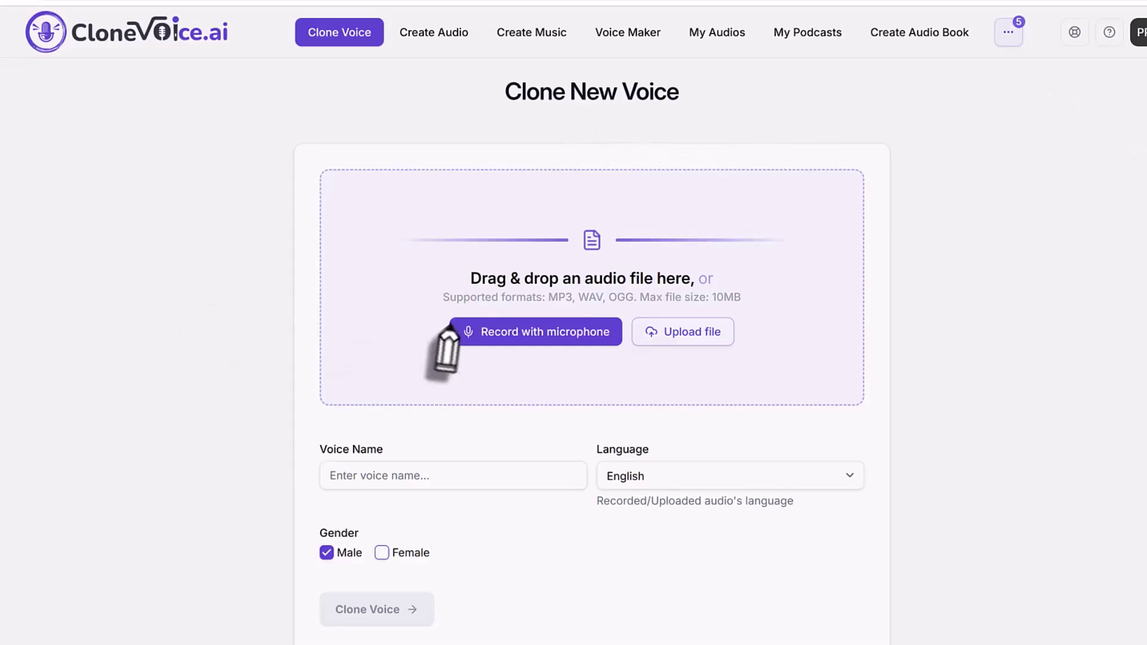
left_click_drag(439, 357, 619, 351)
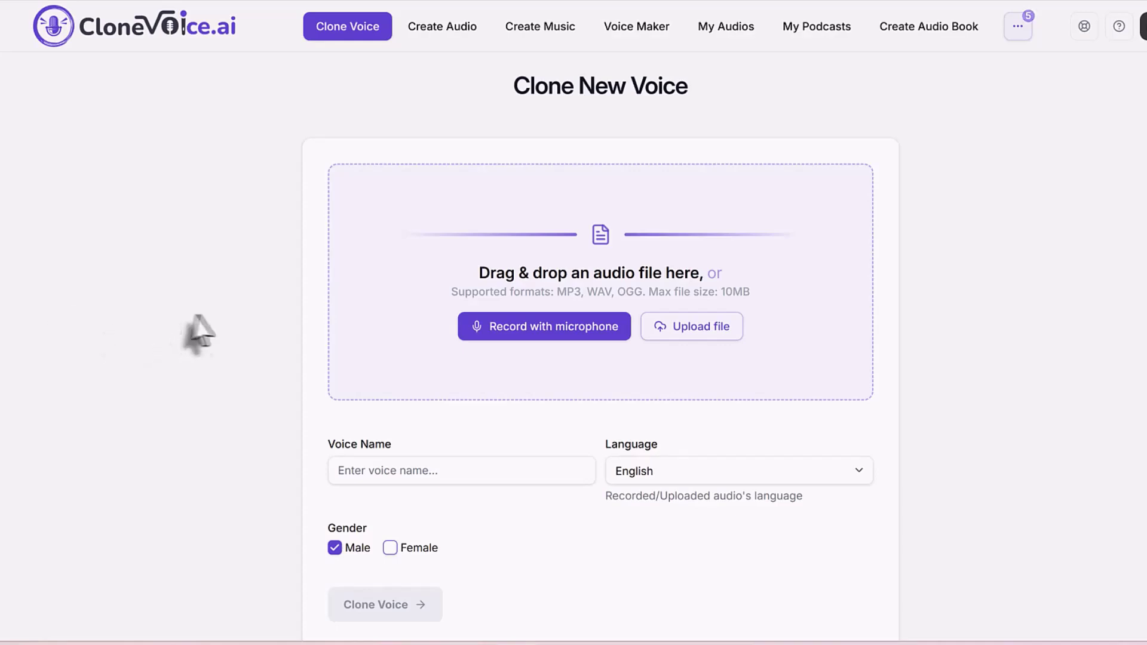
Record a second microphone sample and name the voice with the speaker's first name followed by "Spanish - In App Recording".
left_click(553, 340)
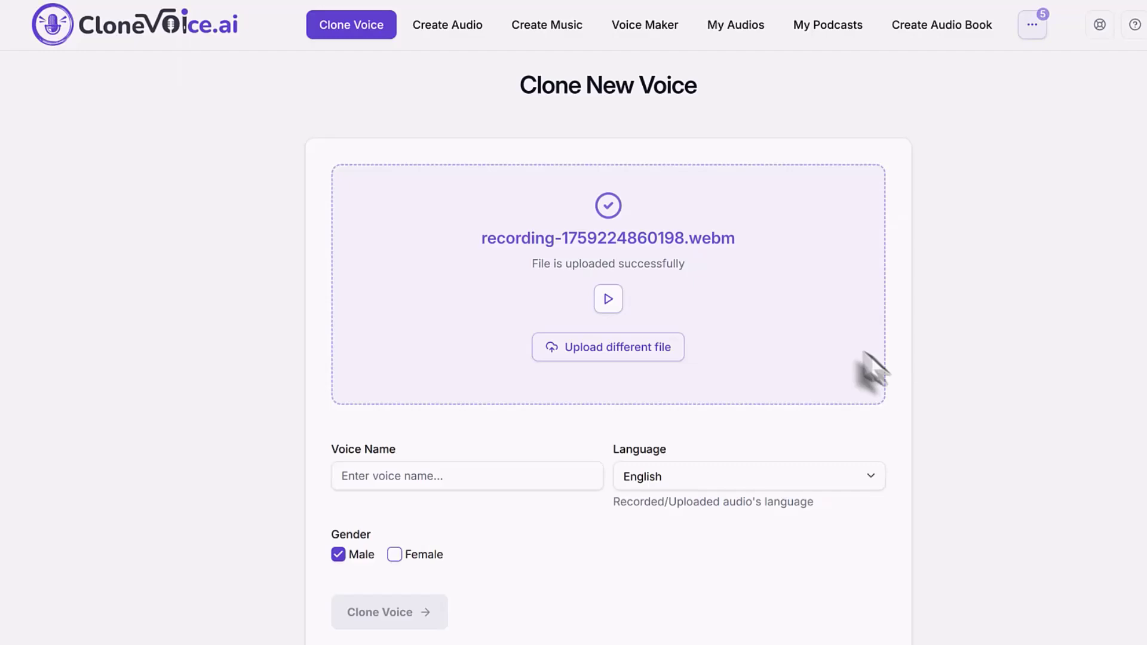
left_click(428, 478)
type("Paul Spanish - In App Recording")
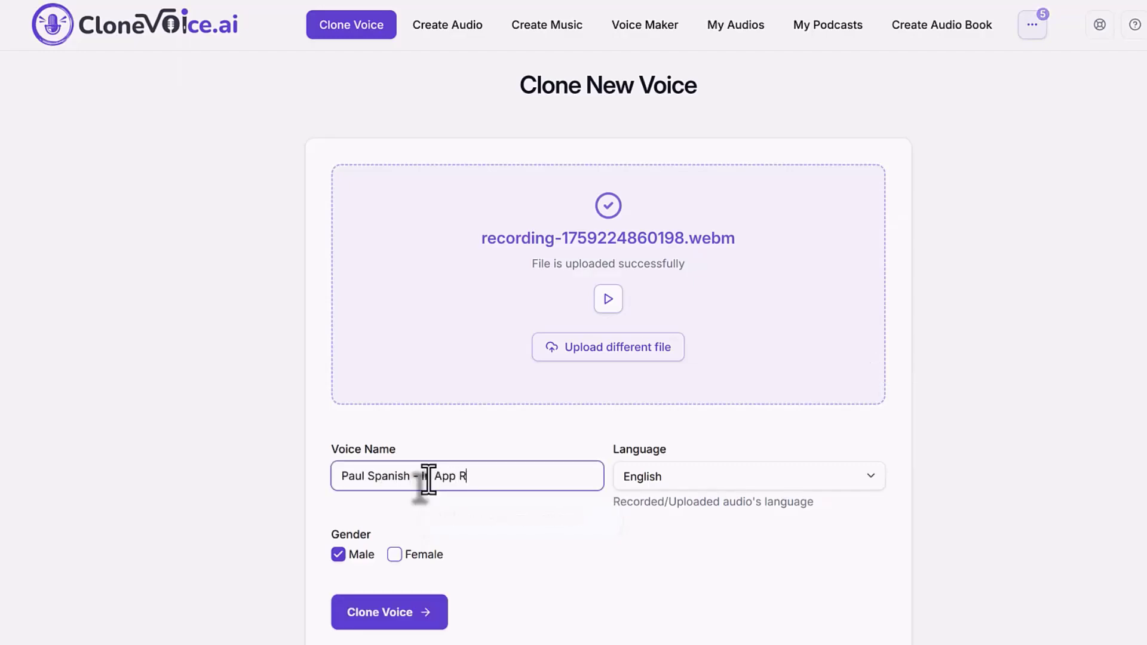
Set the recorded audio's language to Spanish and clone the voice from the microphone sample.
left_click(684, 477)
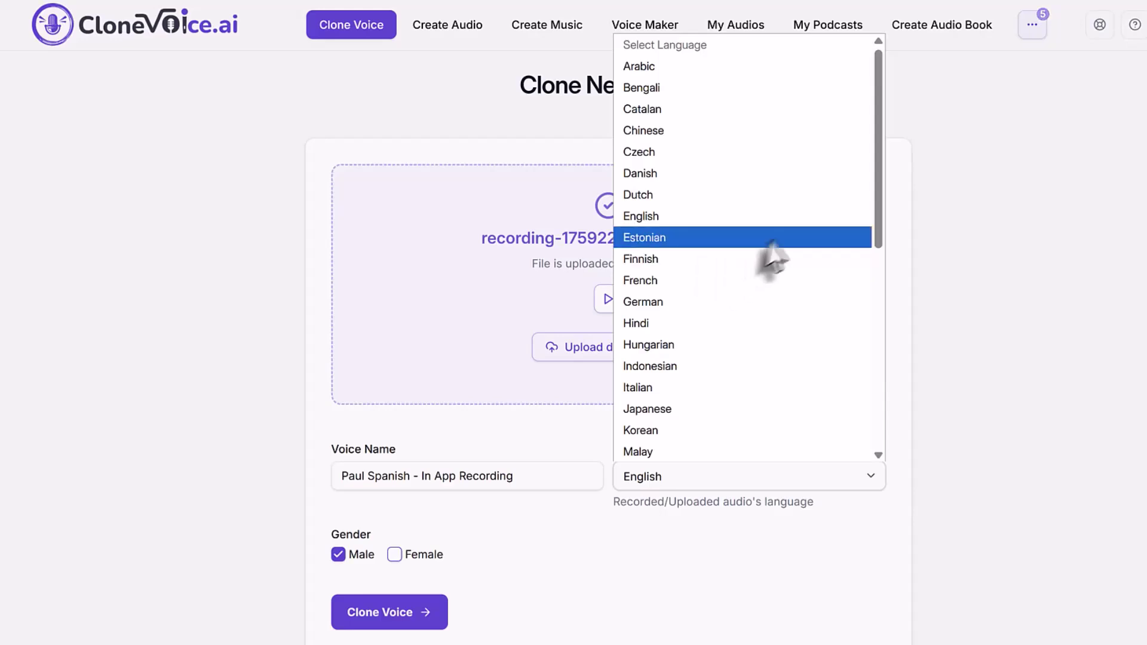
left_click_drag(883, 215, 869, 314)
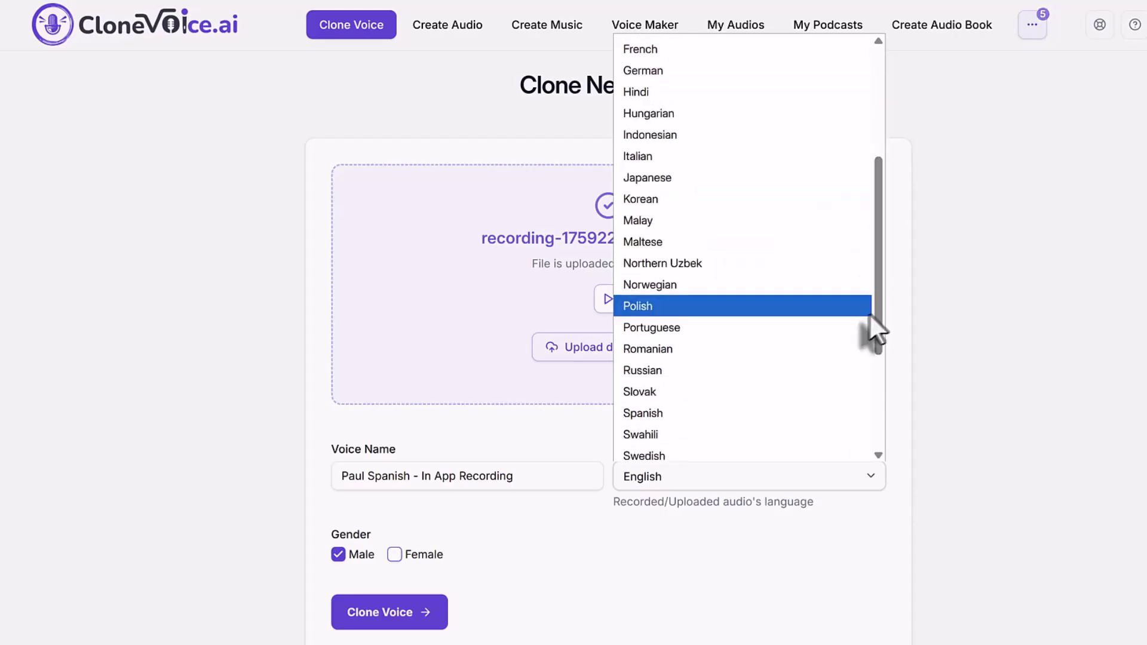
left_click(702, 413)
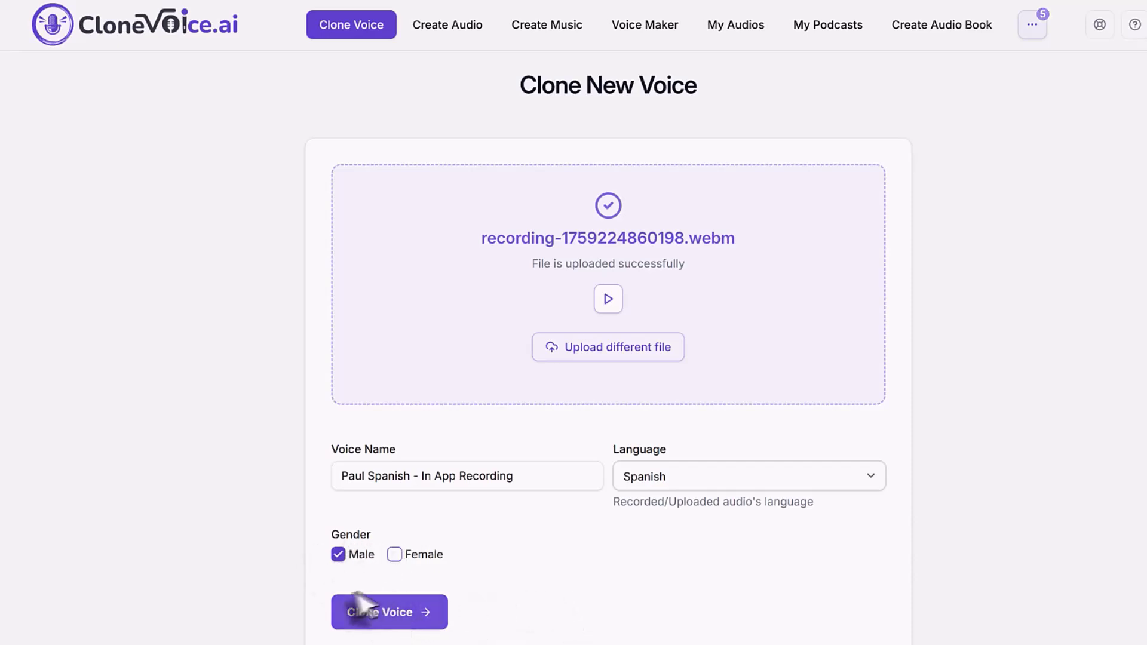
left_click(401, 615)
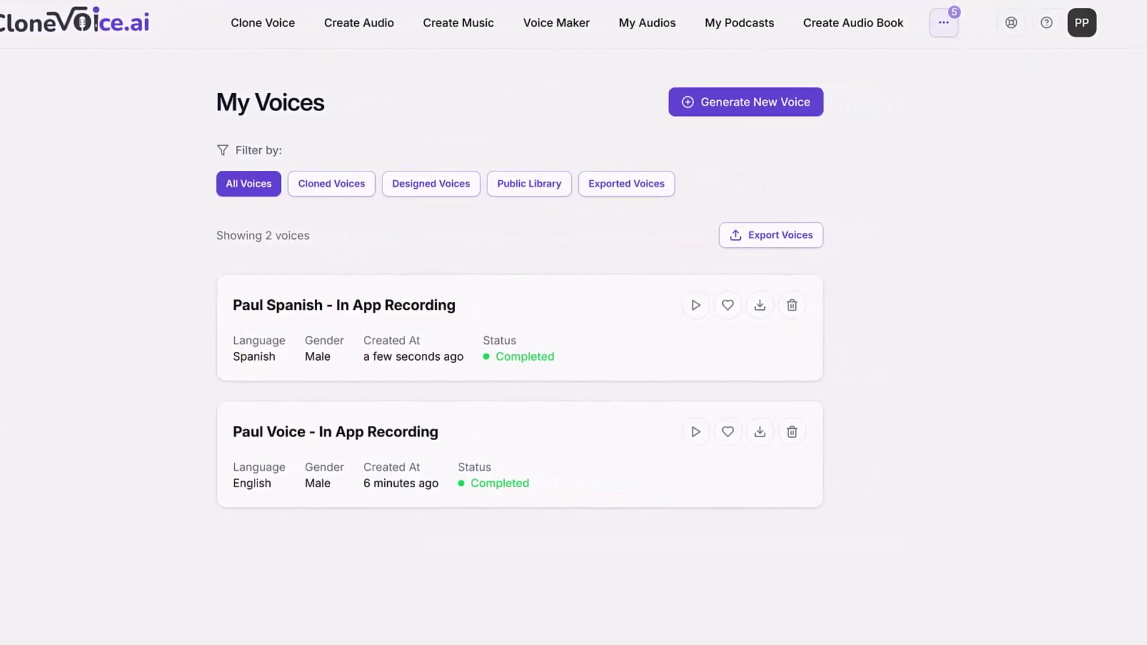
left_click_drag(775, 346, 878, 345)
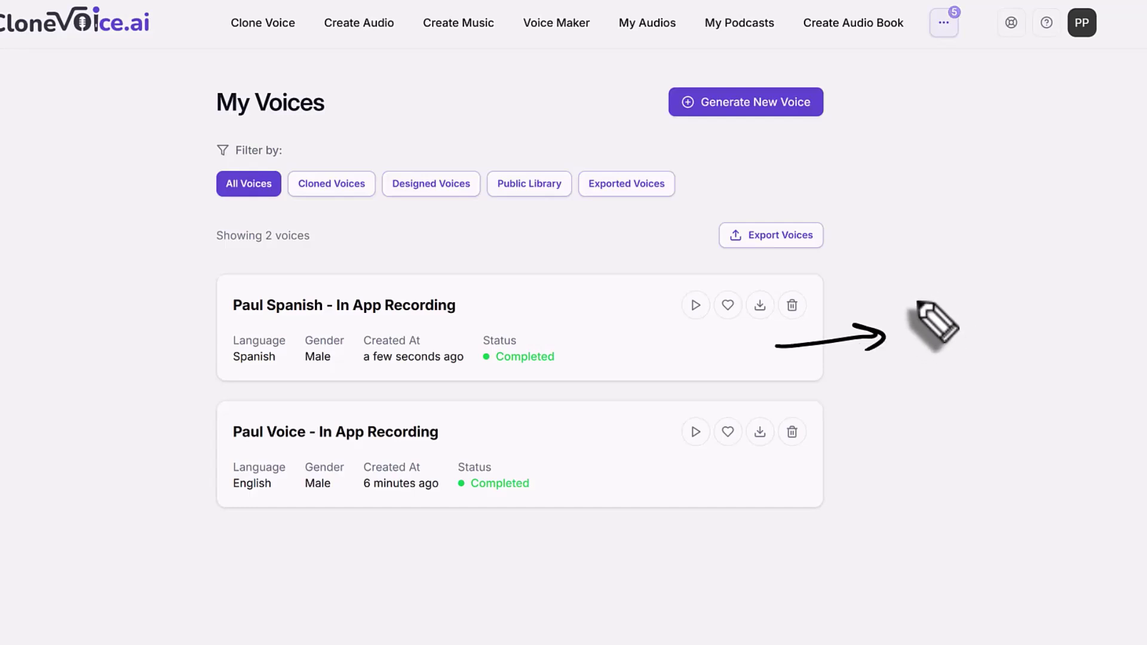
mouse_move(915, 318)
left_mouse_down()
mouse_move(1004, 316)
mouse_move(1095, 276)
mouse_move(1044, 309)
left_mouse_up()
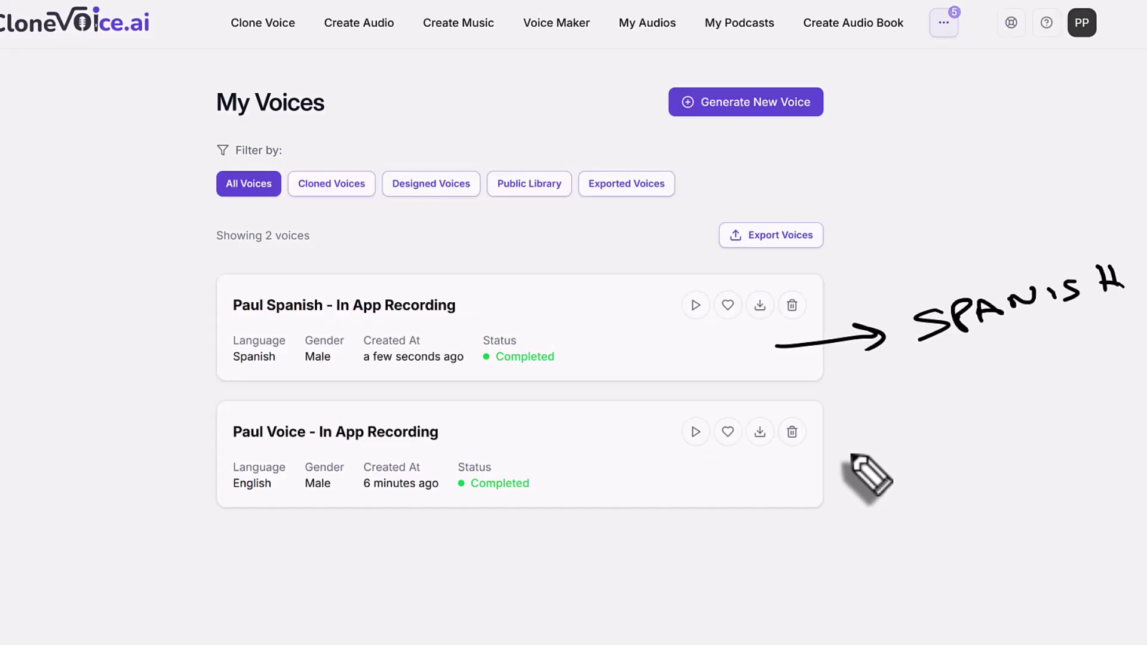
mouse_move(777, 467)
left_mouse_down()
mouse_move(813, 460)
mouse_move(828, 478)
left_mouse_up()
mouse_move(884, 448)
left_mouse_down()
mouse_move(1052, 417)
mouse_move(1081, 384)
mouse_move(1097, 402)
left_mouse_up()
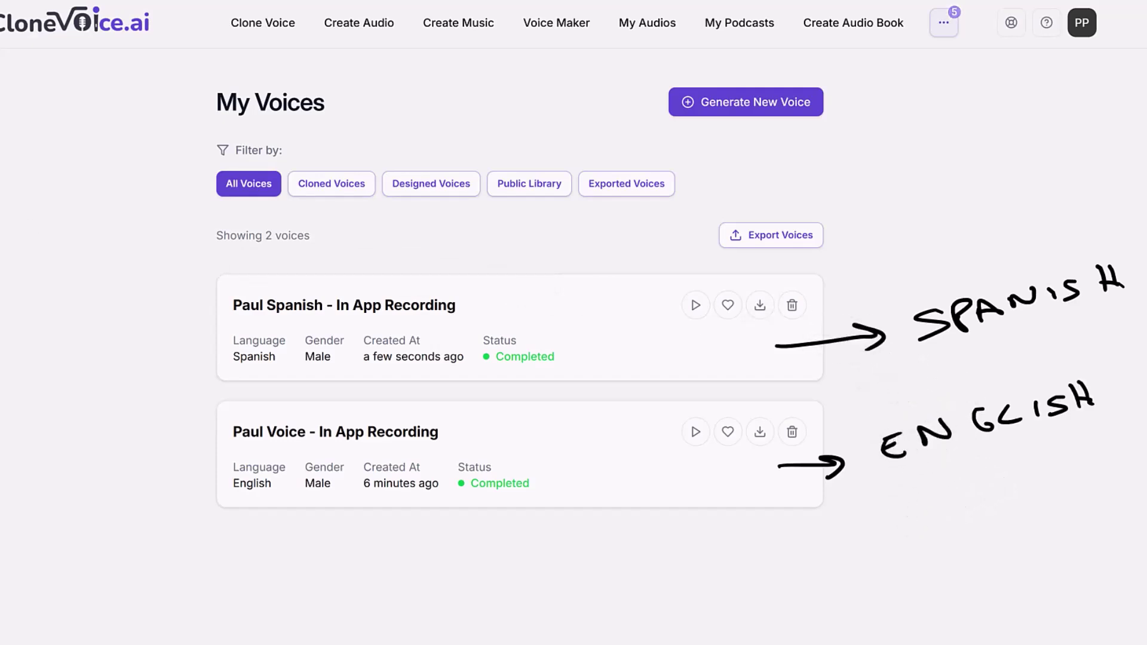
Start a new Instant Voice Cloning voice and upload the "Spanish Argentinian" WAV file that carries the speaker's first name.
left_click(260, 24)
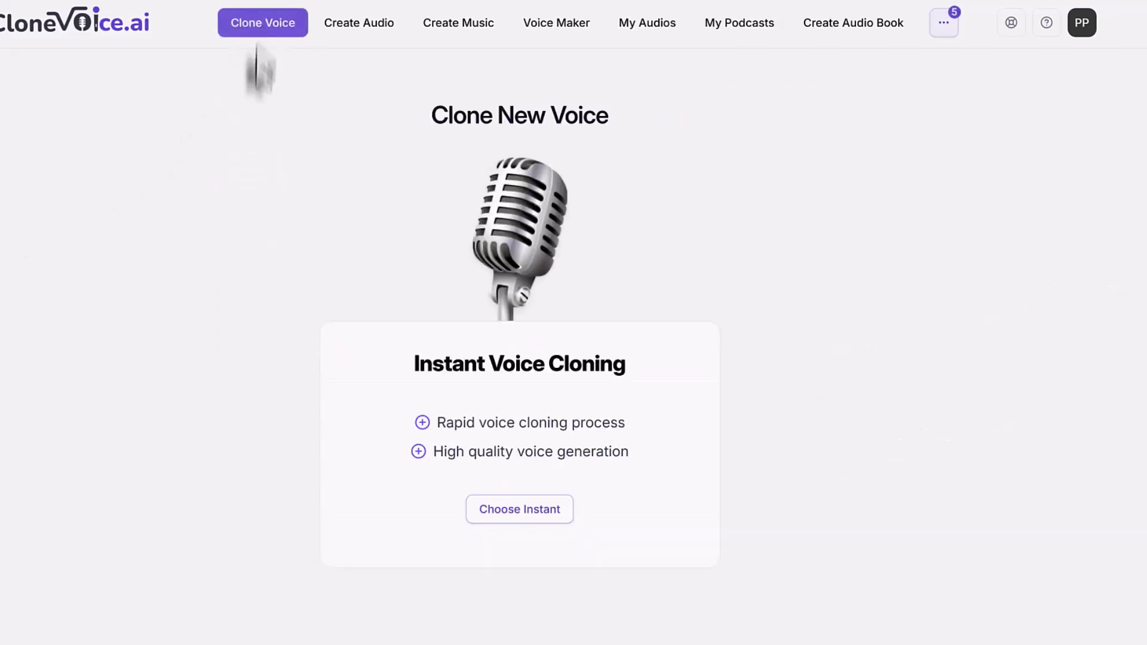
left_click(546, 515)
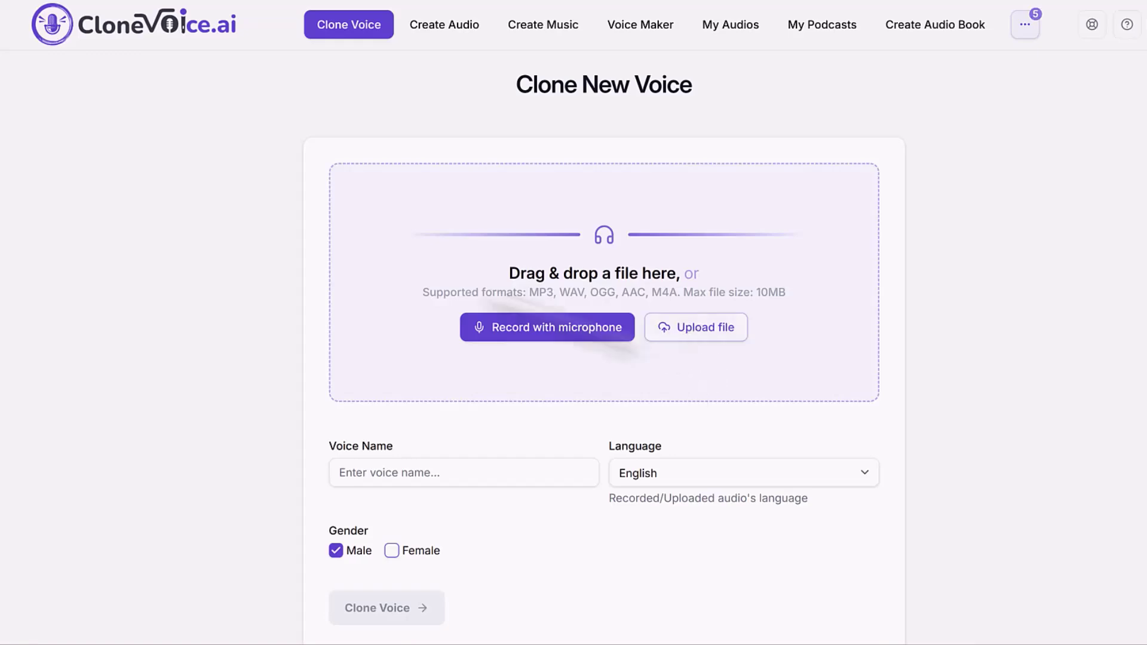
left_click(651, 329)
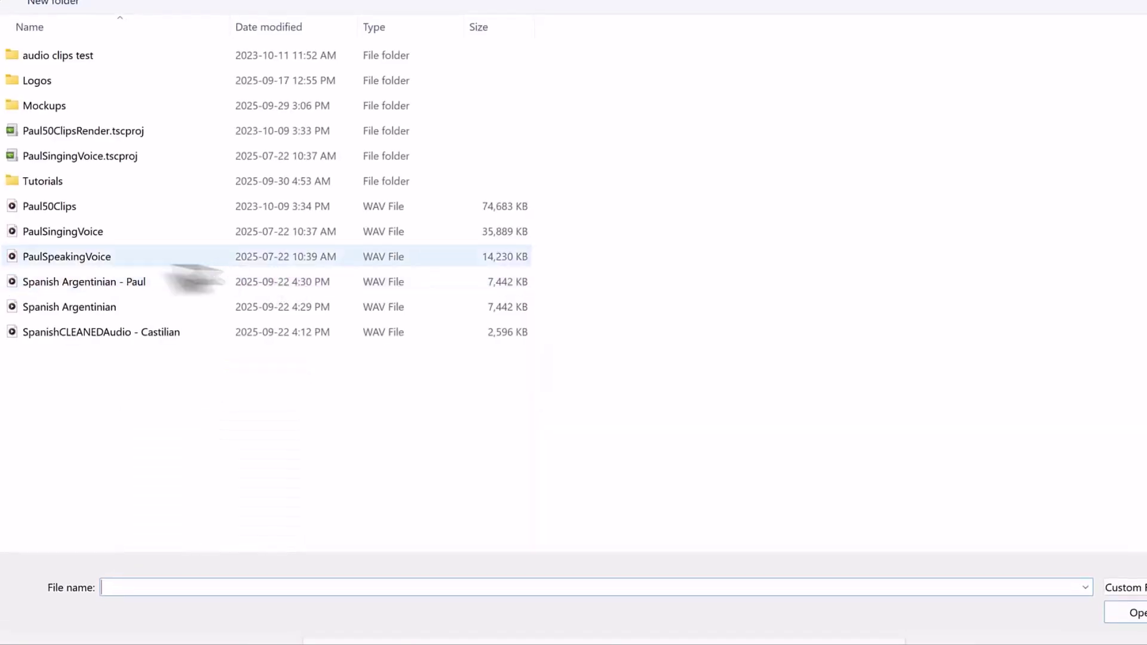
double_click(72, 281)
Name the voice "Argentinian Spanish" followed by a hyphen, the speaker's first name and "Upload".
scroll(844, 390, "down", 1)
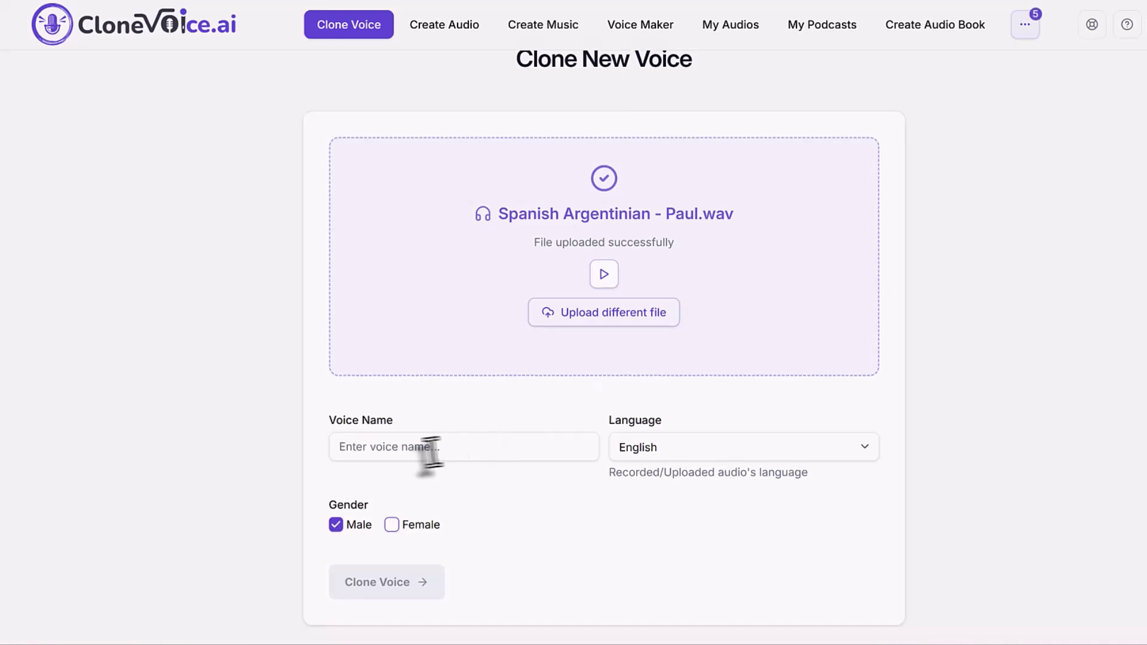
left_click(430, 451)
type("Argentinian Spanish - Paul Upload")
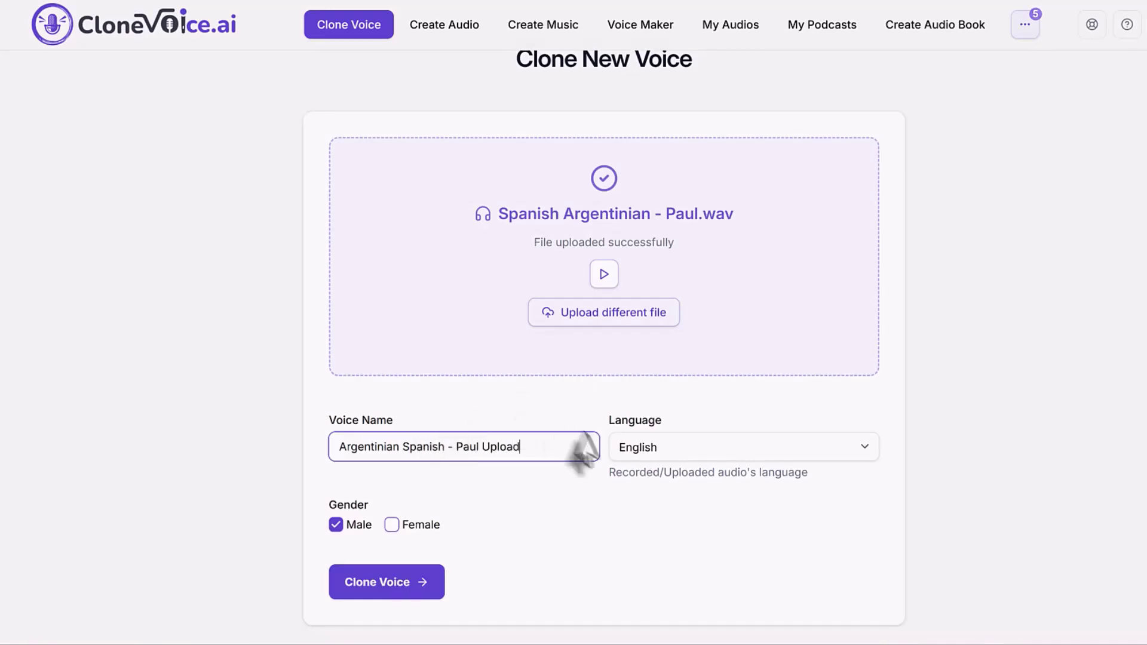
Set the uploaded audio's language to Spanish and clone the voice from the file.
left_click(681, 452)
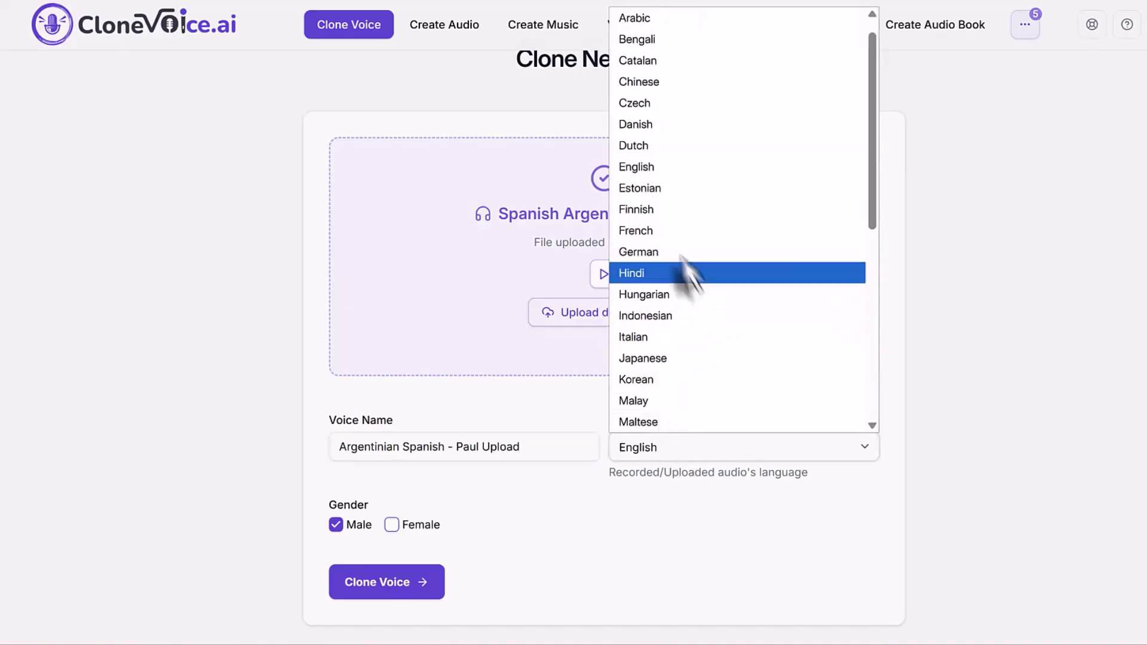
scroll(676, 245, "down", 5)
scroll(686, 343, "up", 5)
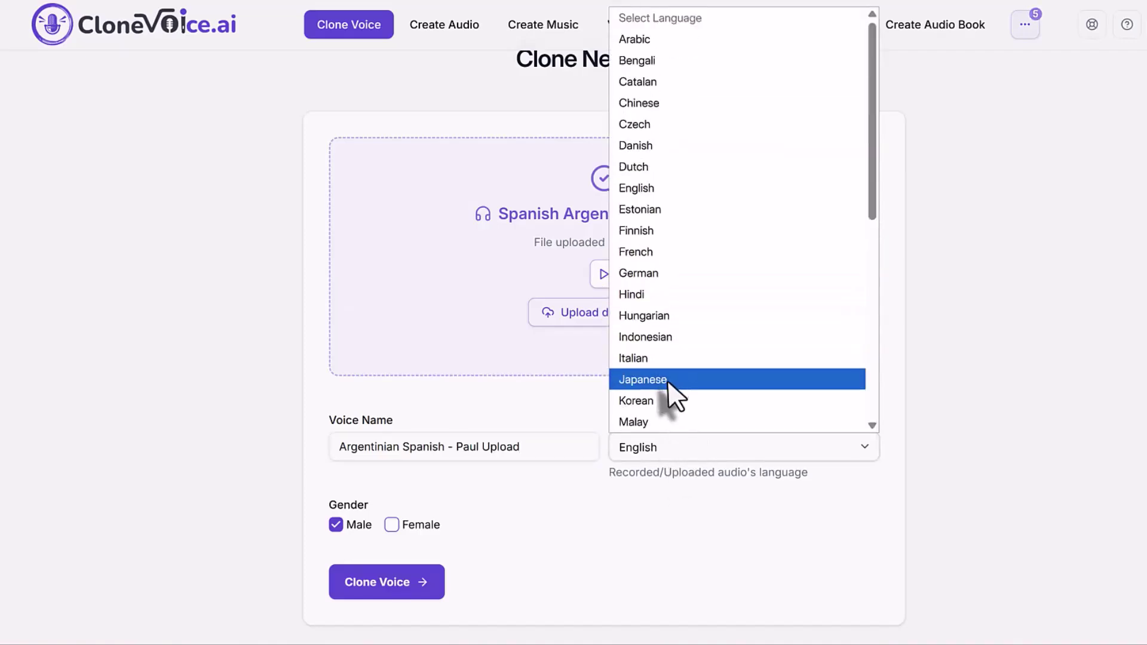
scroll(657, 358, "down", 5)
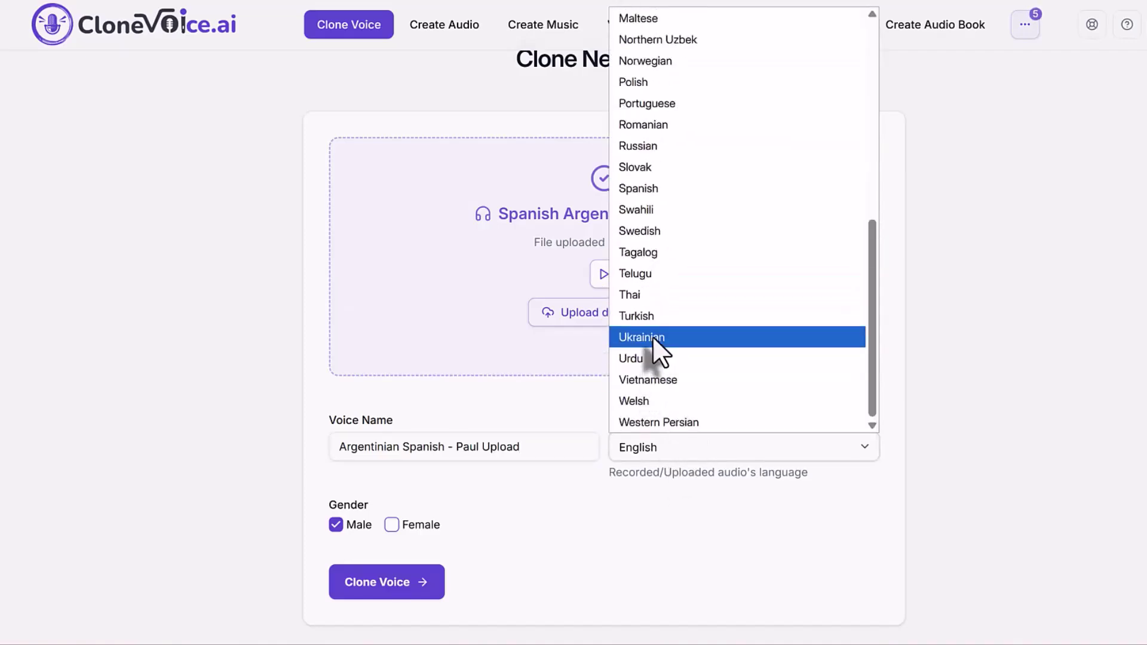
left_click(644, 189)
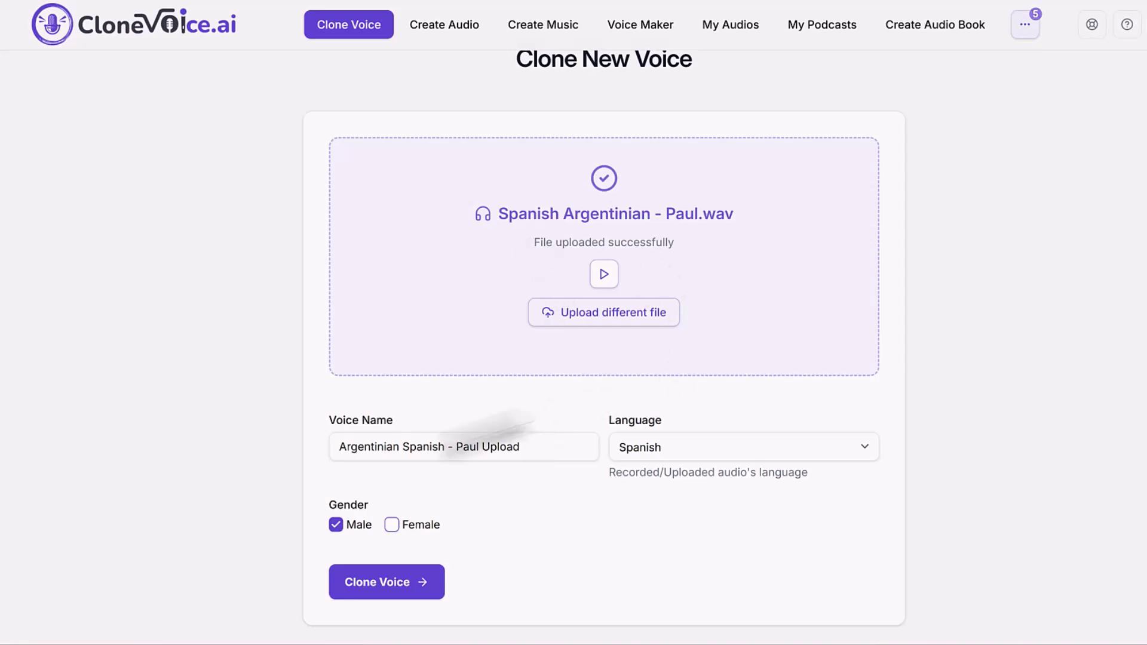
left_click(404, 586)
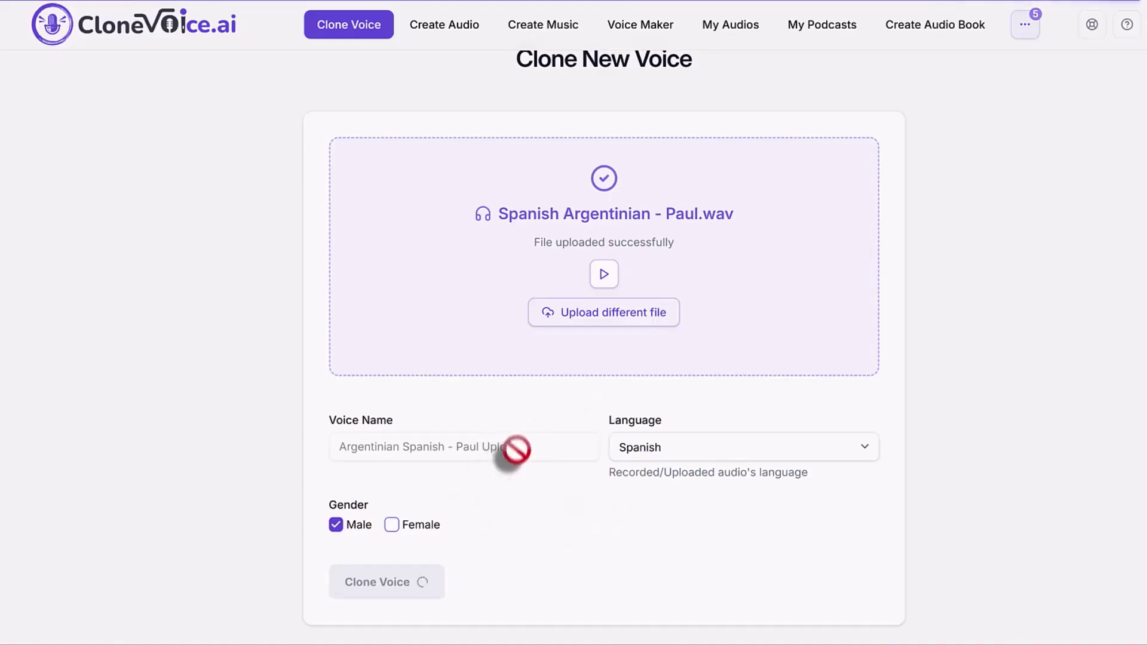
mouse_move(661, 384)
left_mouse_down()
mouse_move(546, 346)
mouse_move(610, 327)
left_mouse_up()
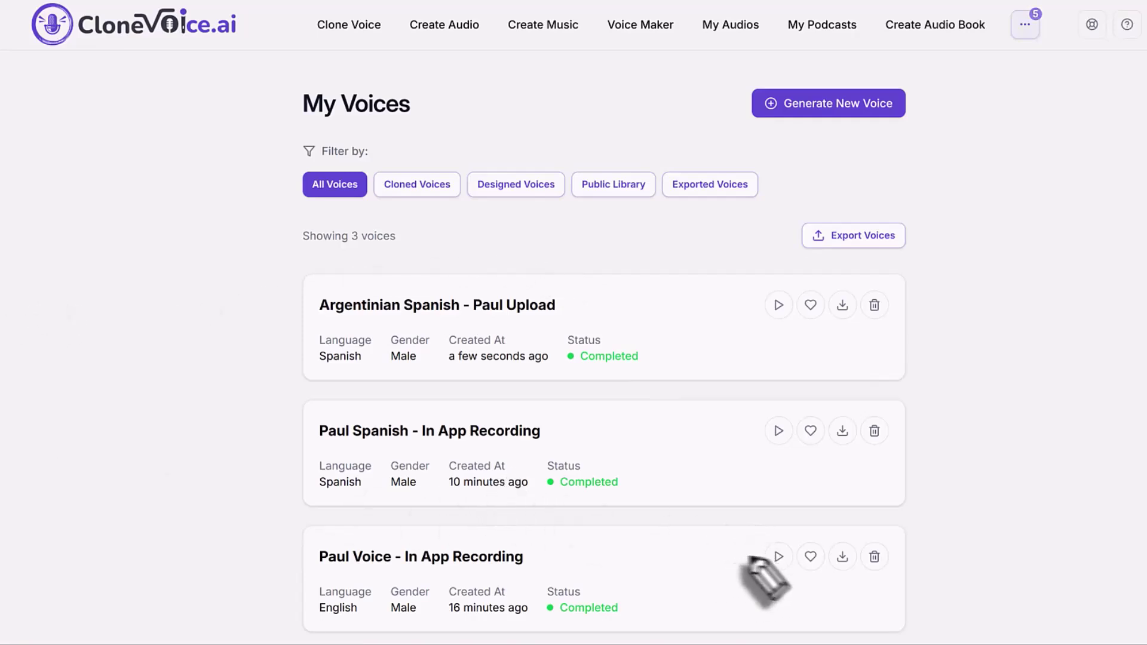
mouse_move(760, 568)
left_mouse_down()
mouse_move(773, 541)
mouse_move(790, 547)
mouse_move(774, 571)
mouse_move(824, 541)
mouse_move(830, 564)
mouse_move(815, 572)
mouse_move(837, 542)
mouse_move(857, 546)
mouse_move(862, 568)
mouse_move(850, 571)
mouse_move(855, 548)
mouse_move(900, 544)
mouse_move(879, 567)
left_mouse_up()
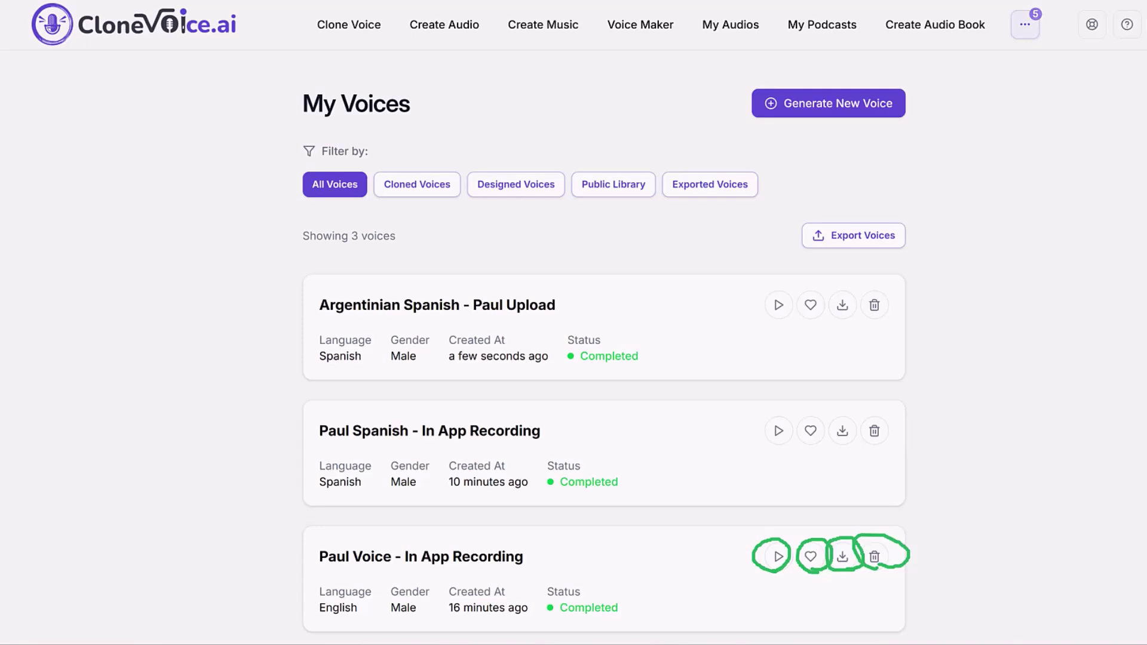
key("e")
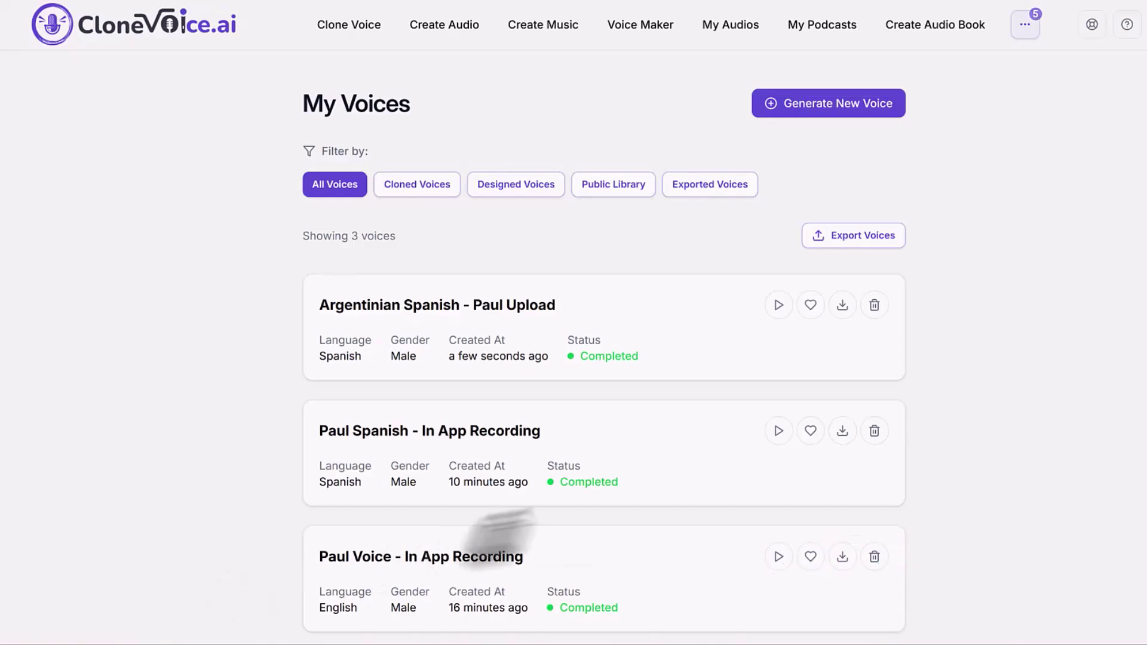
mouse_move(788, 547)
left_mouse_down()
mouse_move(819, 547)
mouse_move(821, 566)
mouse_move(808, 577)
mouse_move(789, 553)
left_mouse_up()
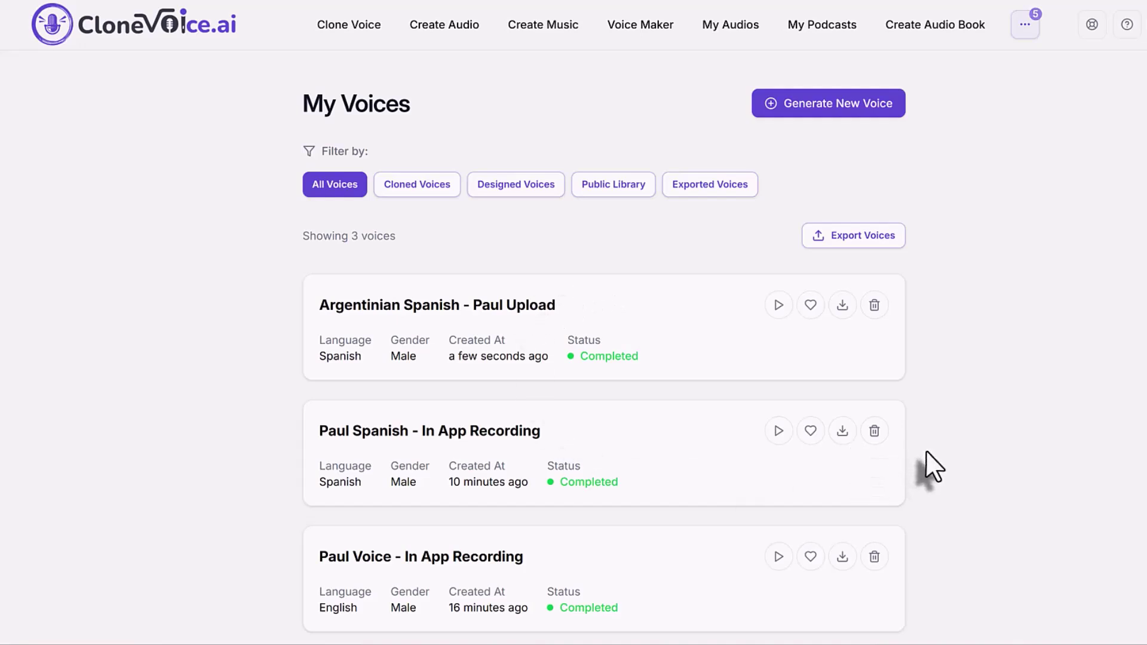
Mark the English in-app recording voice as a favourite in My Voices.
left_click(810, 557)
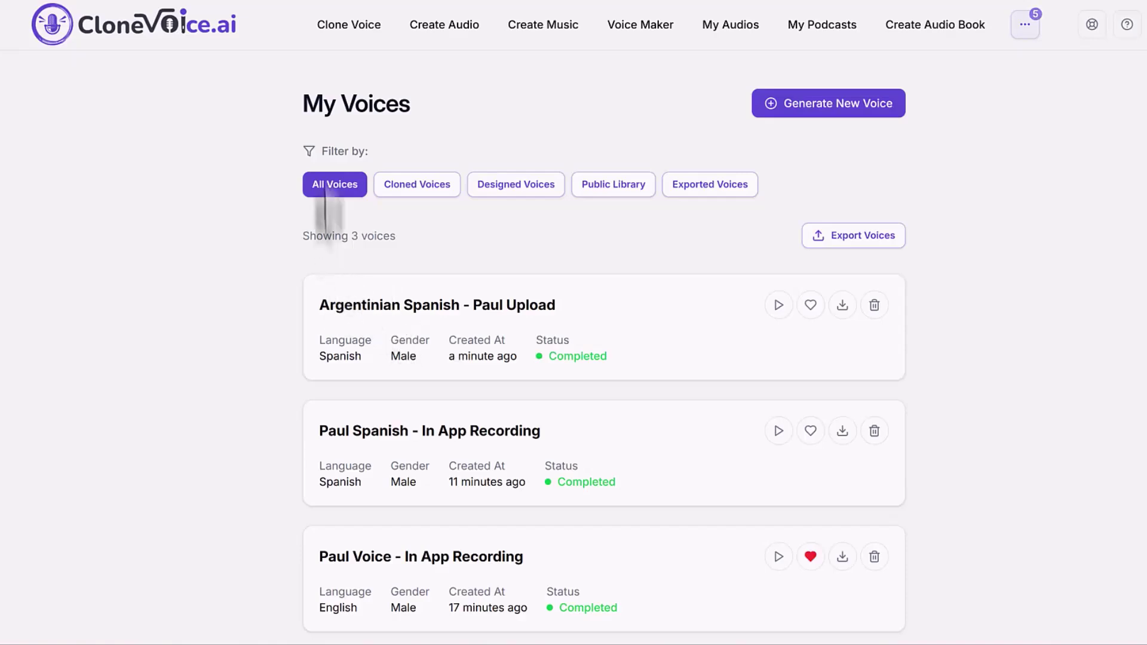
Open the form for another new voice clone using Instant Voice Cloning.
left_click(350, 25)
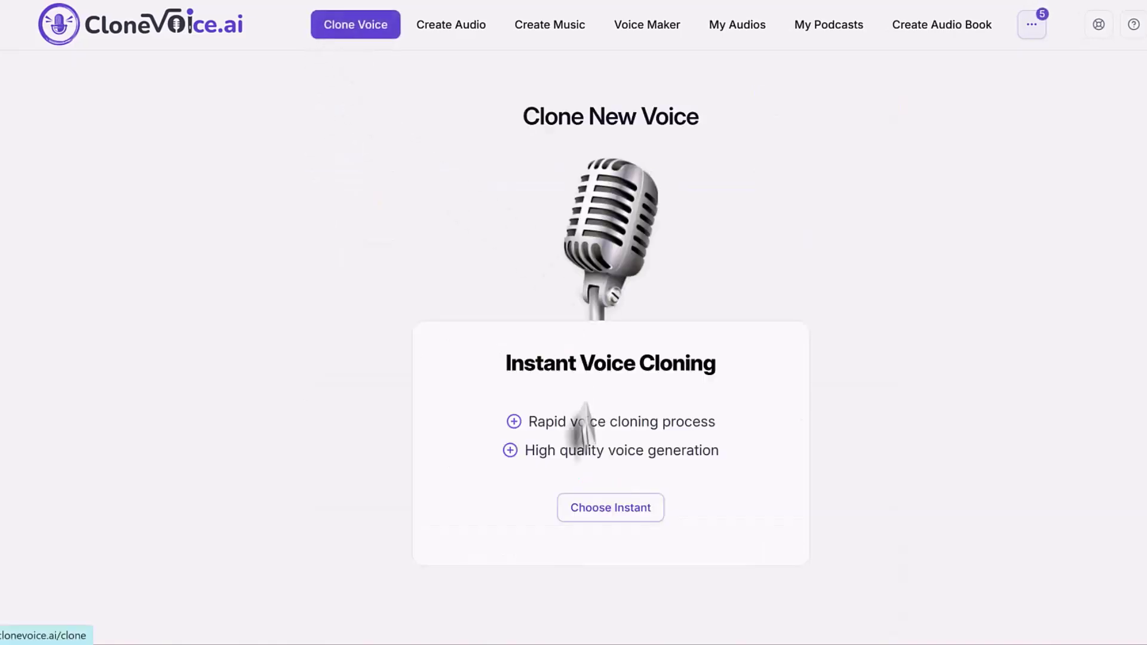
left_click(621, 513)
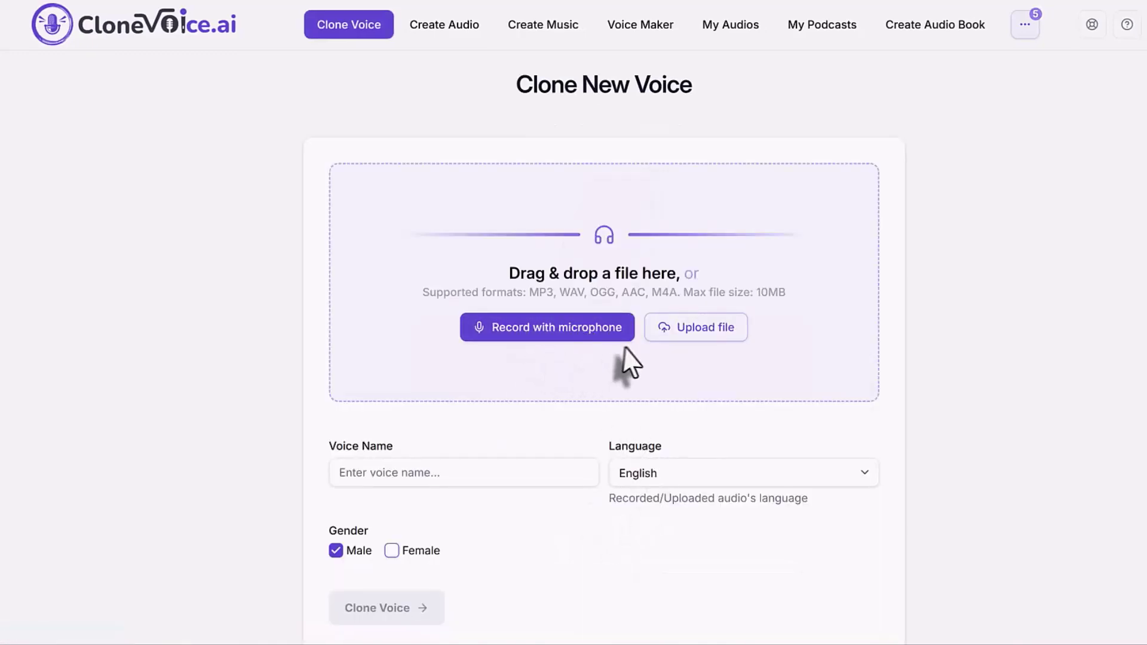